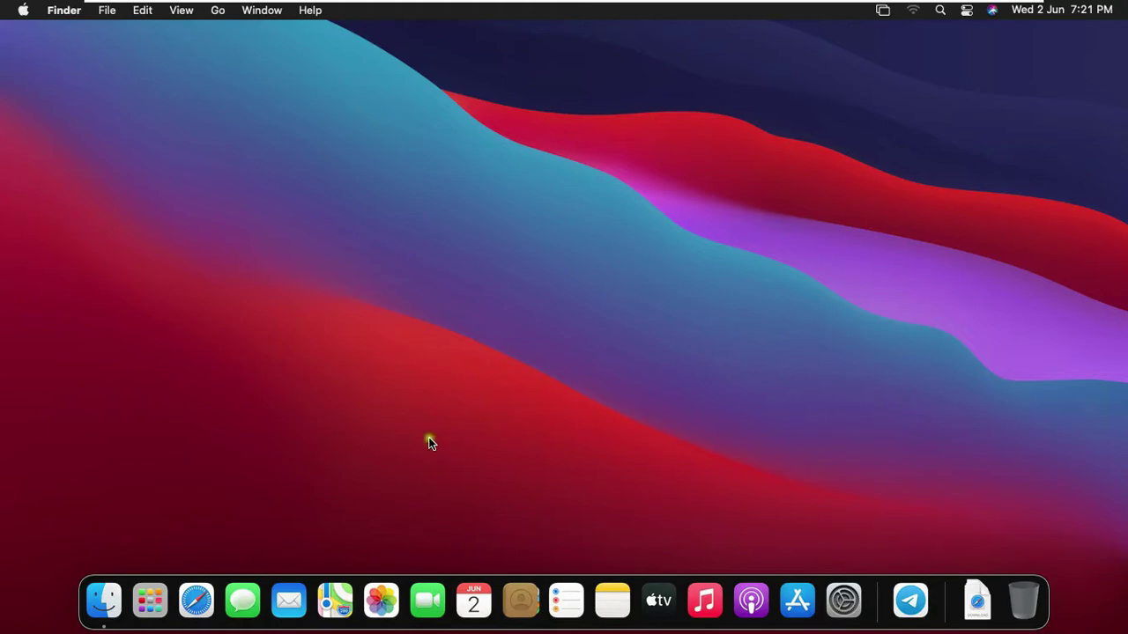
# Open Safari, load google.com and search 'download quick heal total security for mac'
pyautogui.click(196, 599)
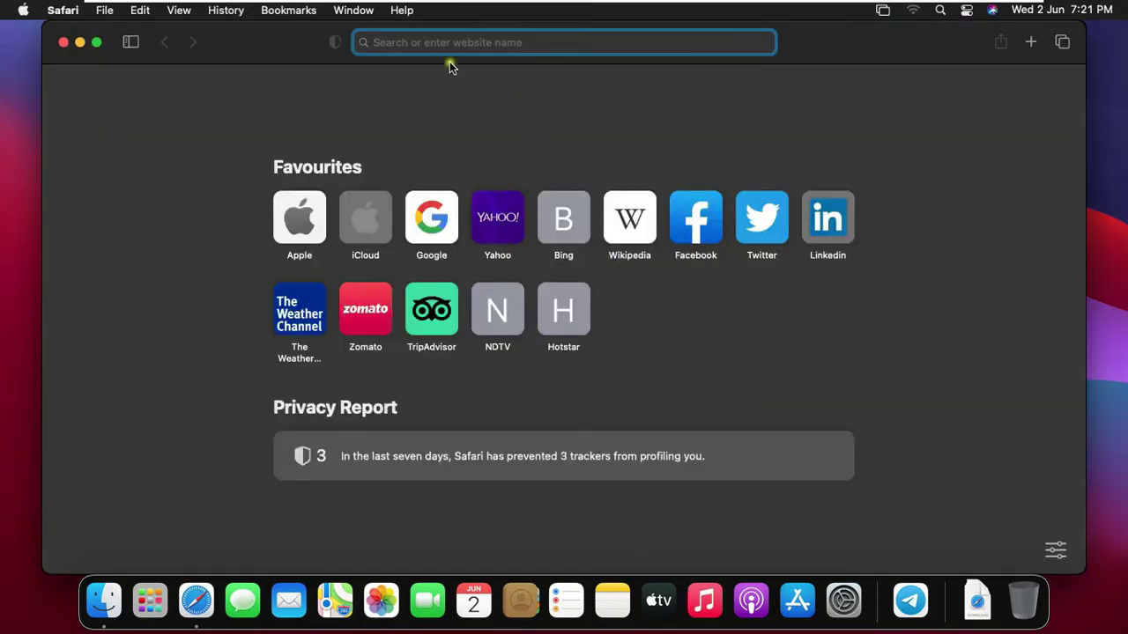
pyautogui.write('google.com/')
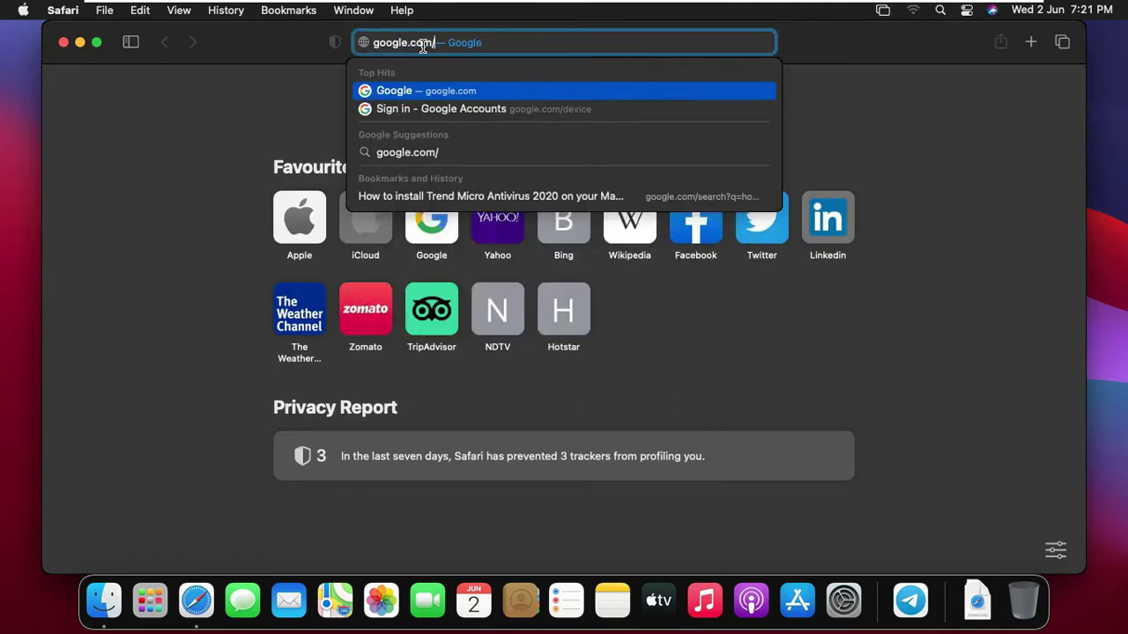
pyautogui.press('Return')
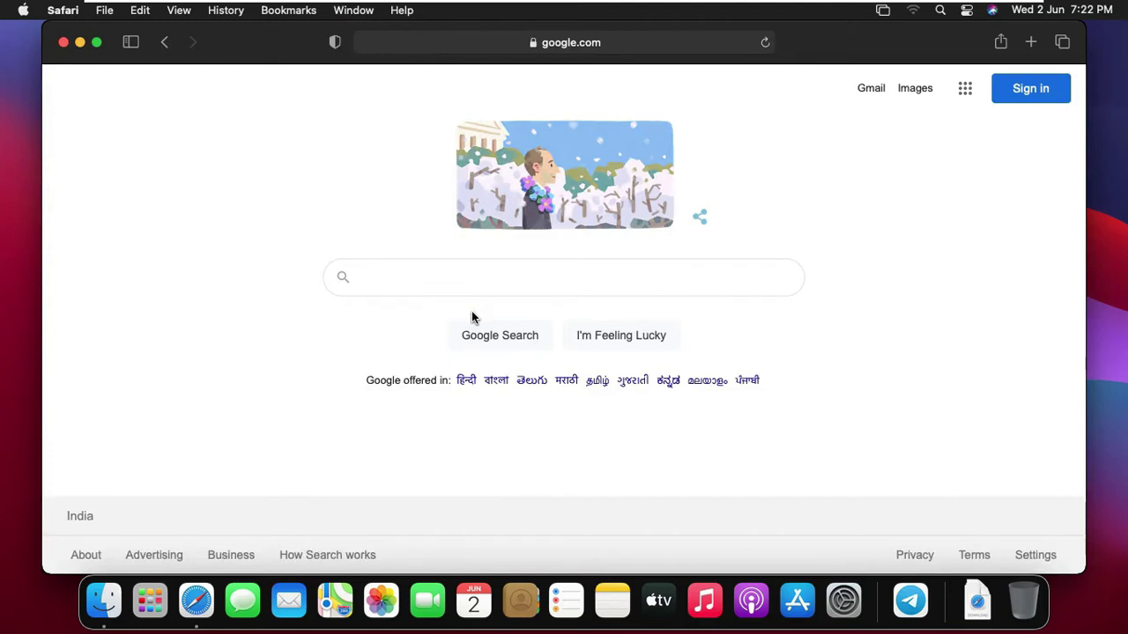
pyautogui.write('download')
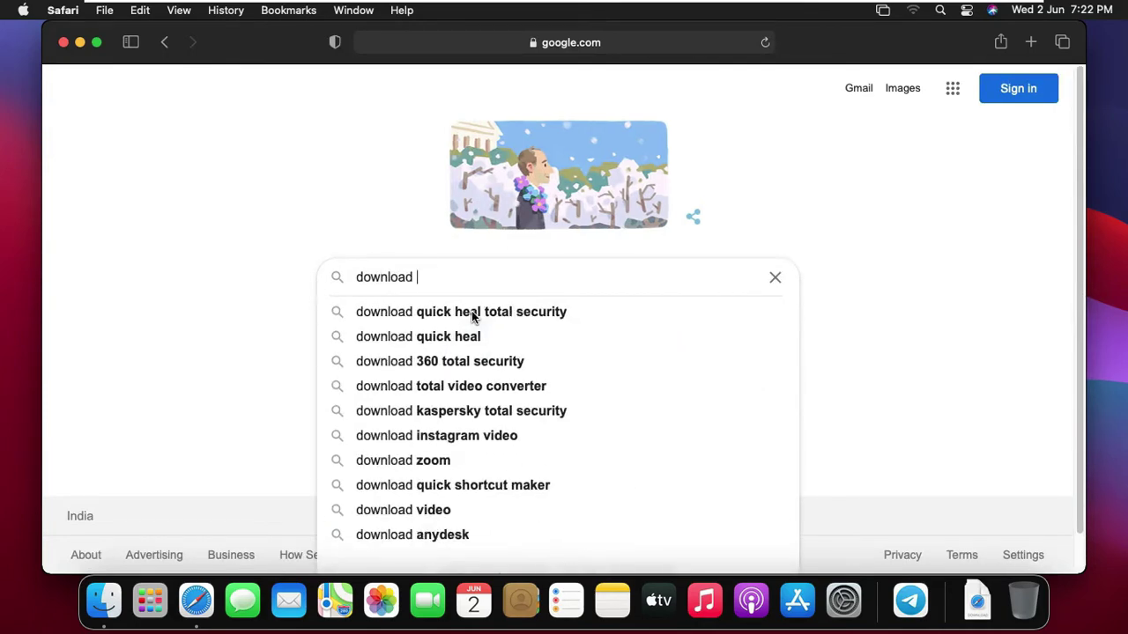
pyautogui.press('Down')
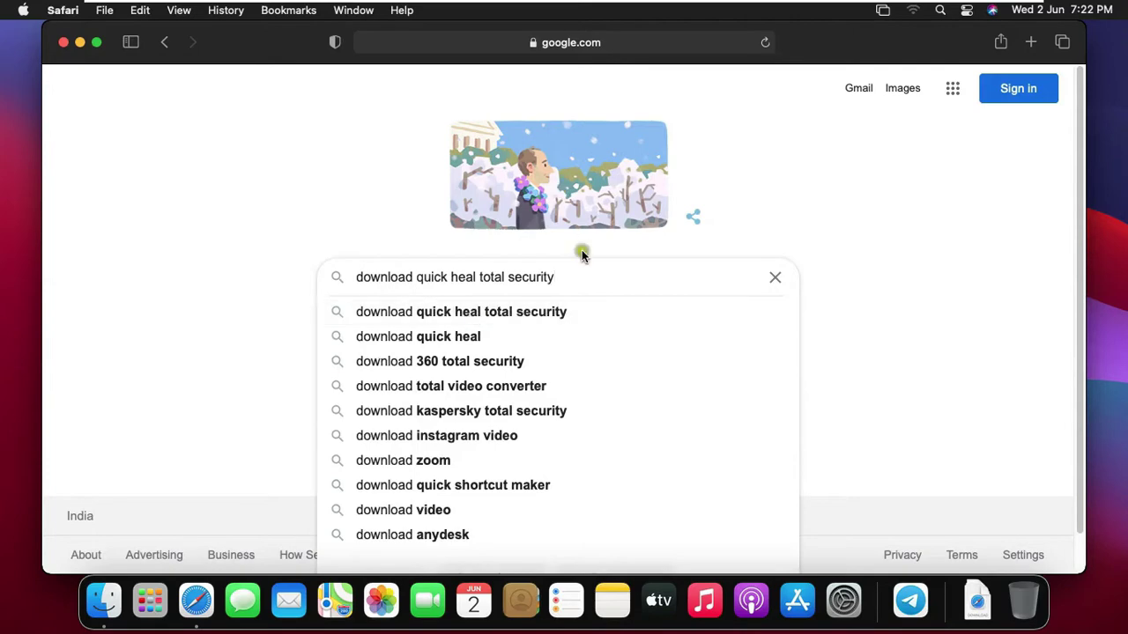
pyautogui.scroll(-1, 645, 276)
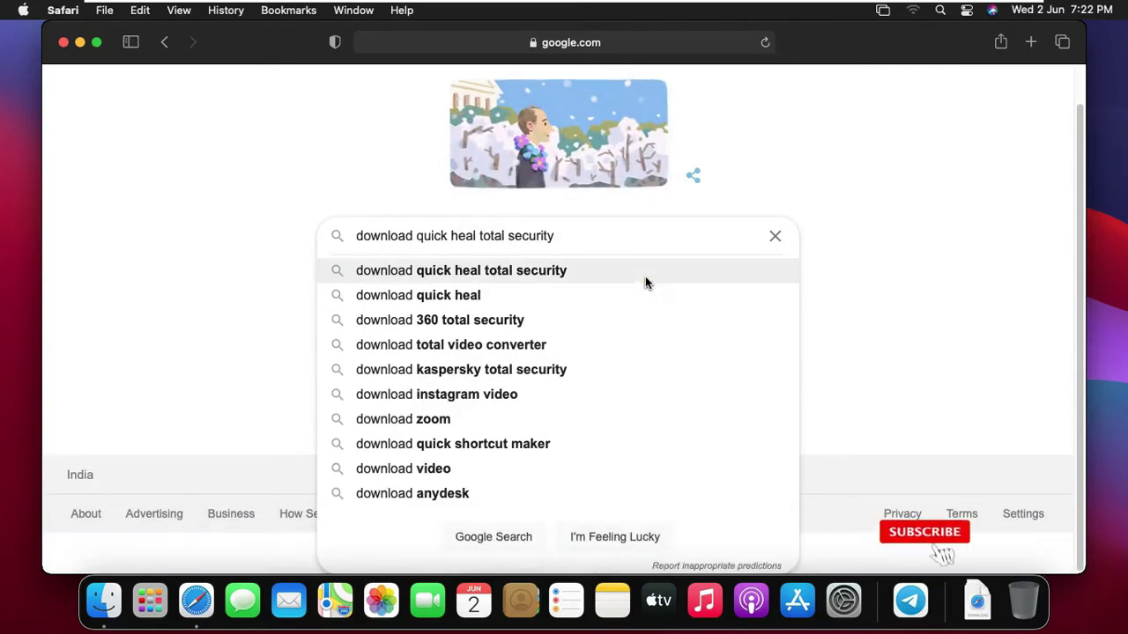
pyautogui.write('fo')
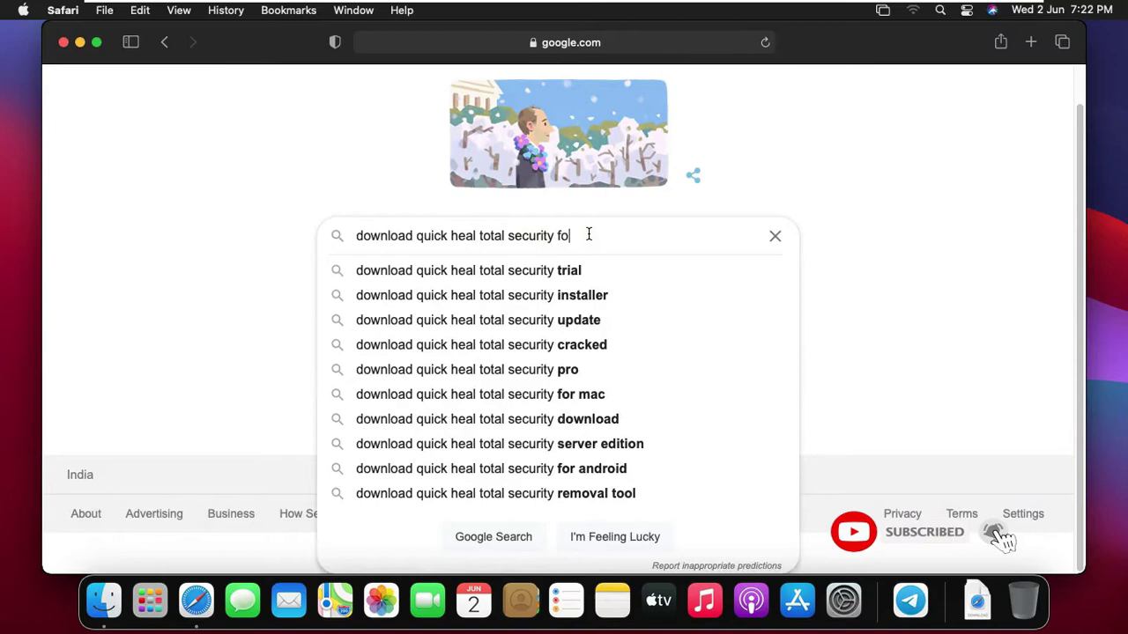
pyautogui.write('r mac')
pyautogui.press('Return')
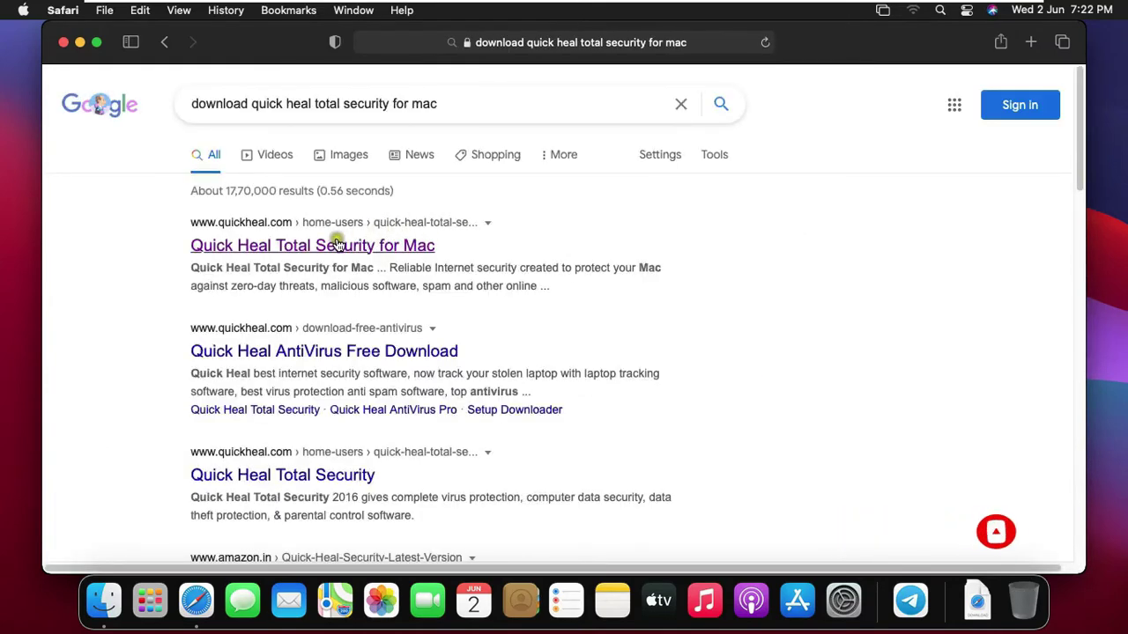
# Open the Quick Heal Total Security for Mac result, go to Downloads > Free Trial, and scroll to the Mac trial
pyautogui.click(415, 249)
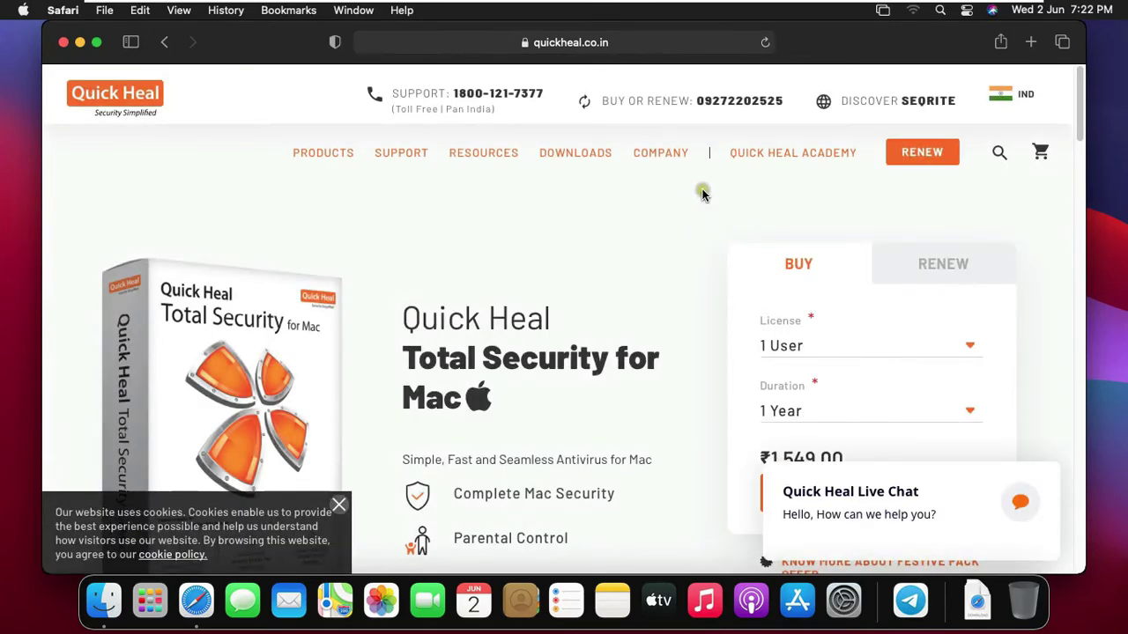
pyautogui.moveTo(574, 156)
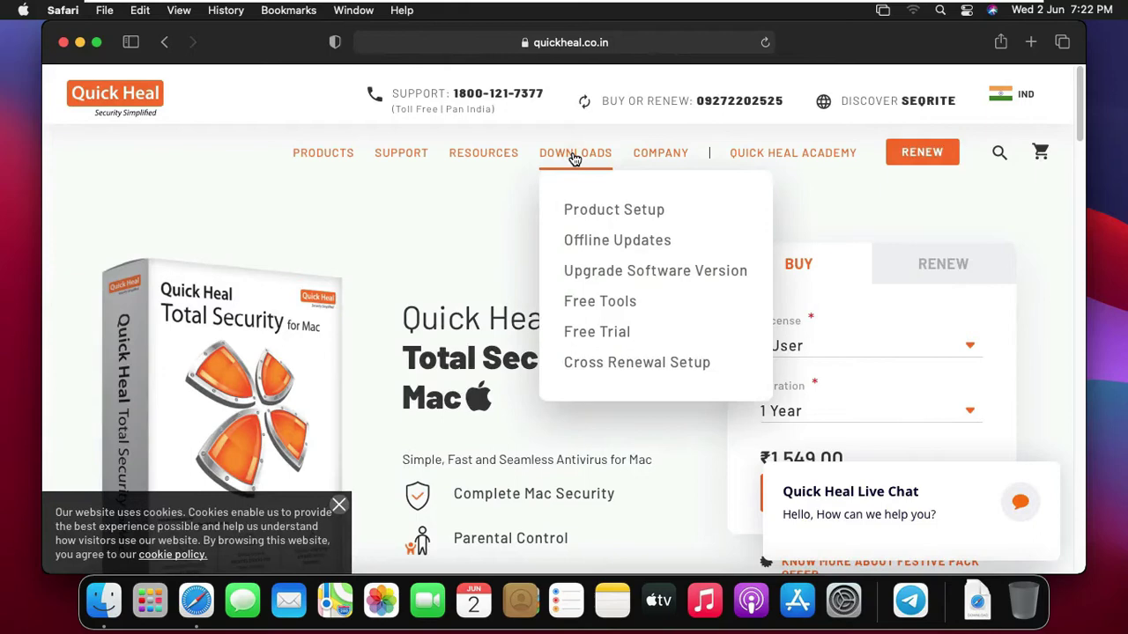
pyautogui.click(608, 337)
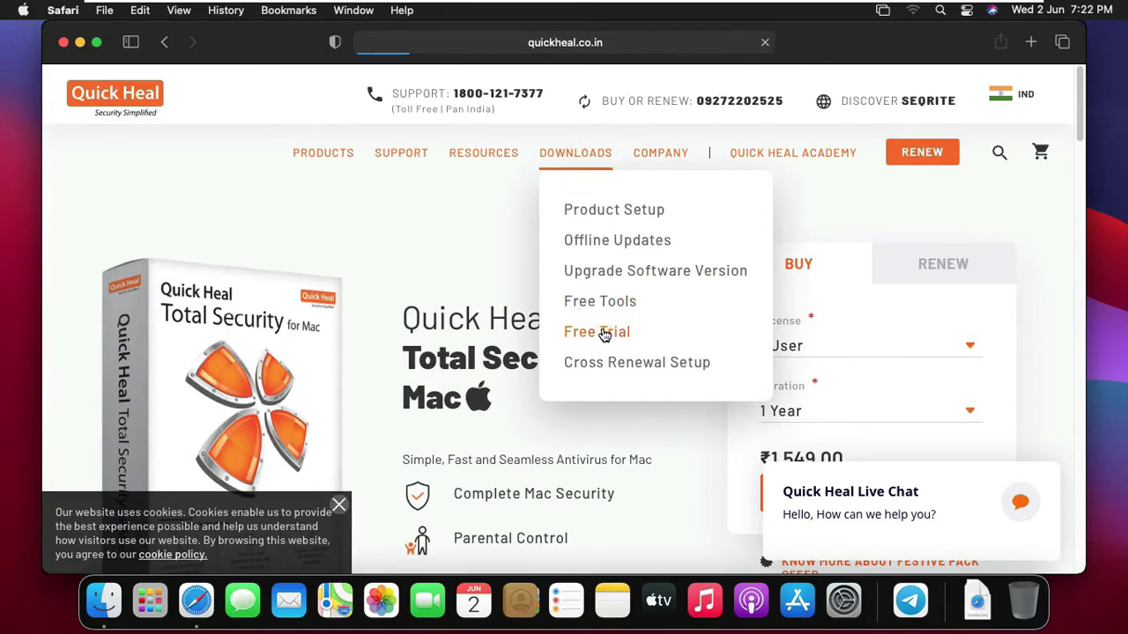
pyautogui.click(337, 507)
pyautogui.scroll(-1, 1082, 175)
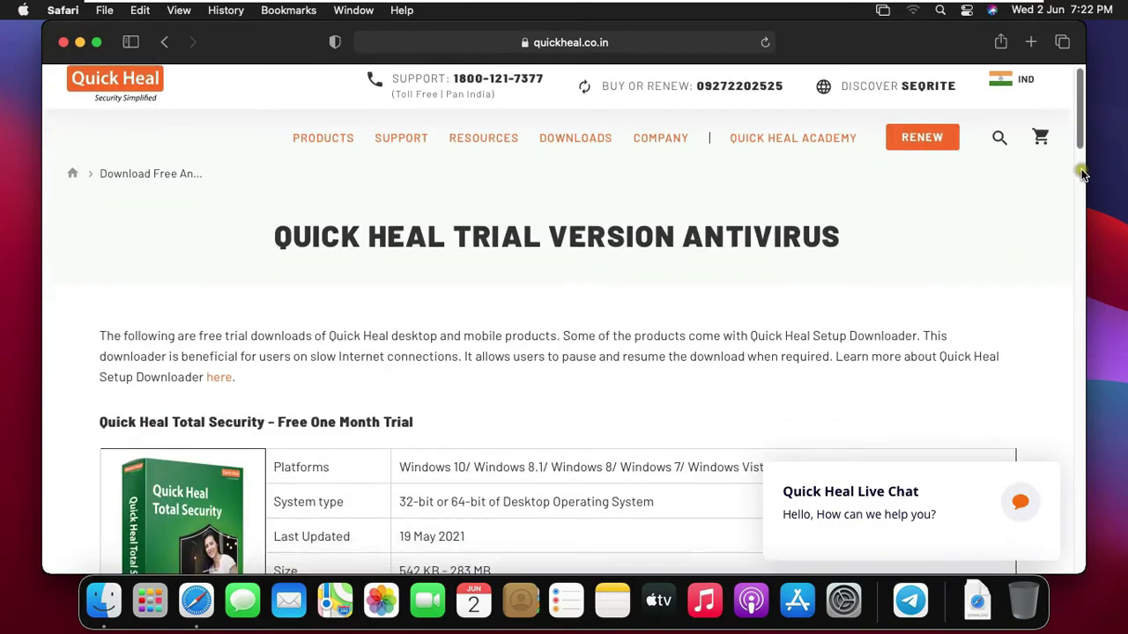
pyautogui.scroll(-10, 1082, 175)
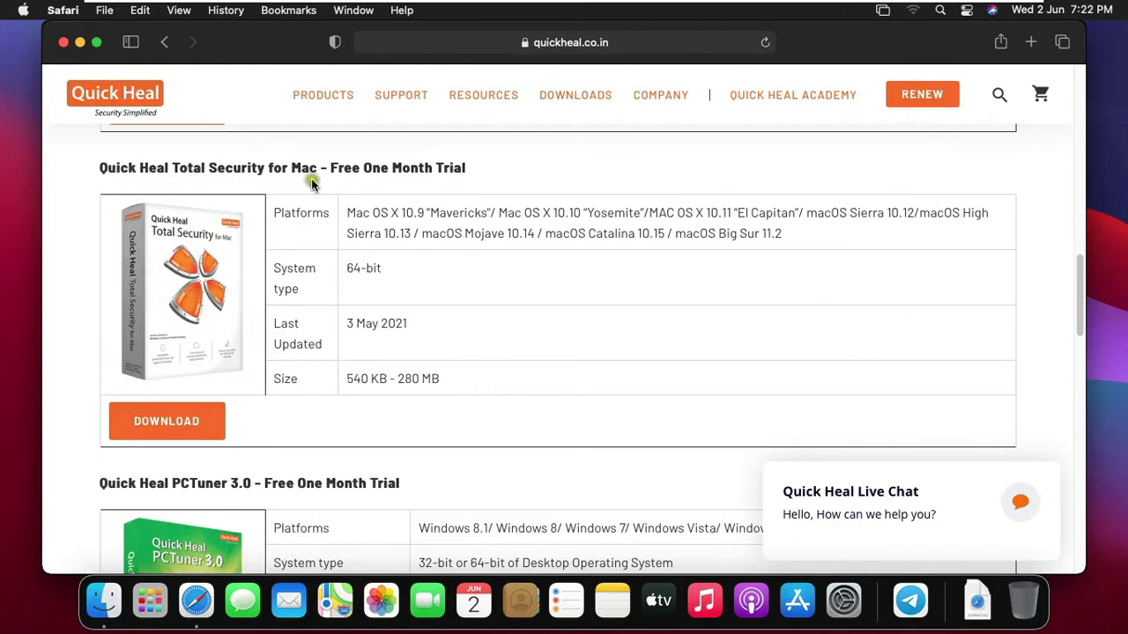
# Download Quick_Heal_Total_Security.dmg (223.1 MB) and confirm it finished in the Downloads list
pyautogui.click(181, 430)
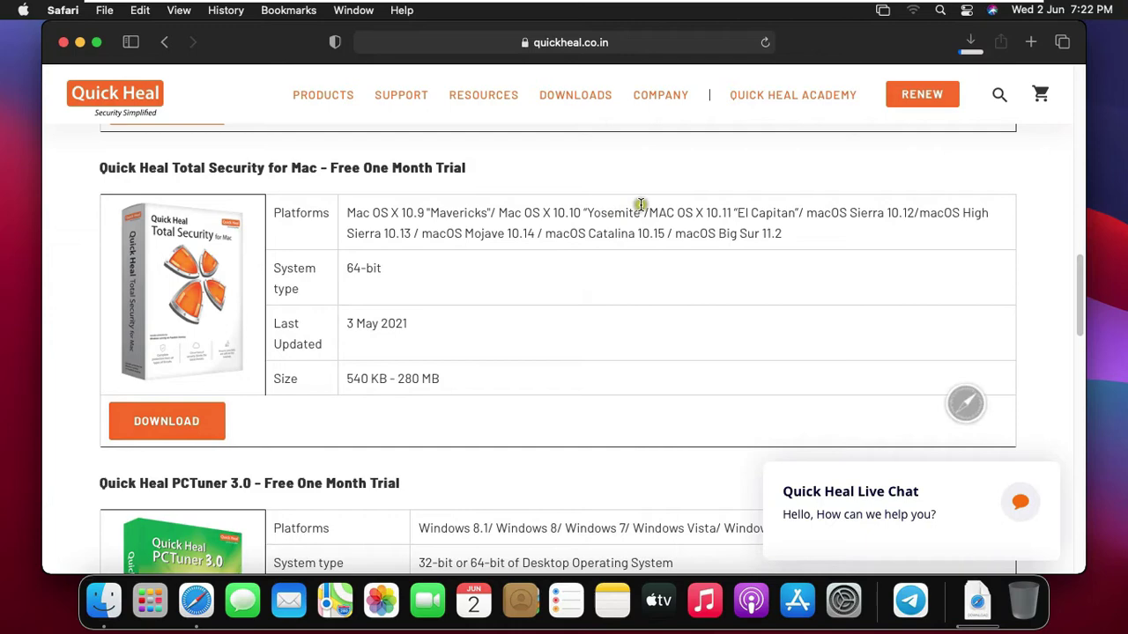
pyautogui.click(970, 41)
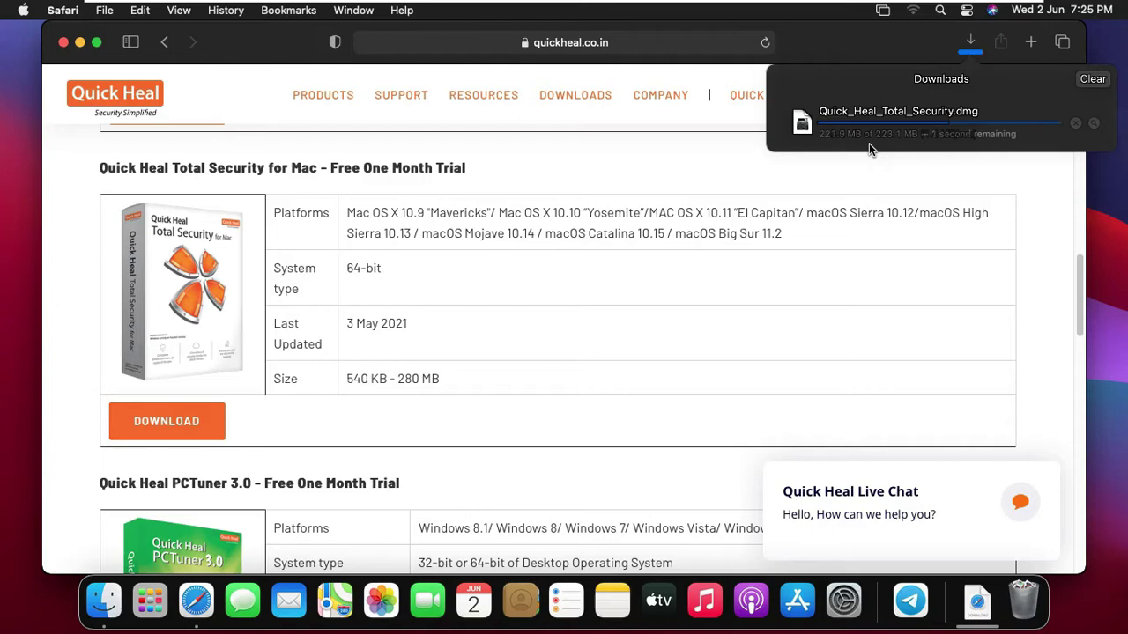
pyautogui.click(970, 42)
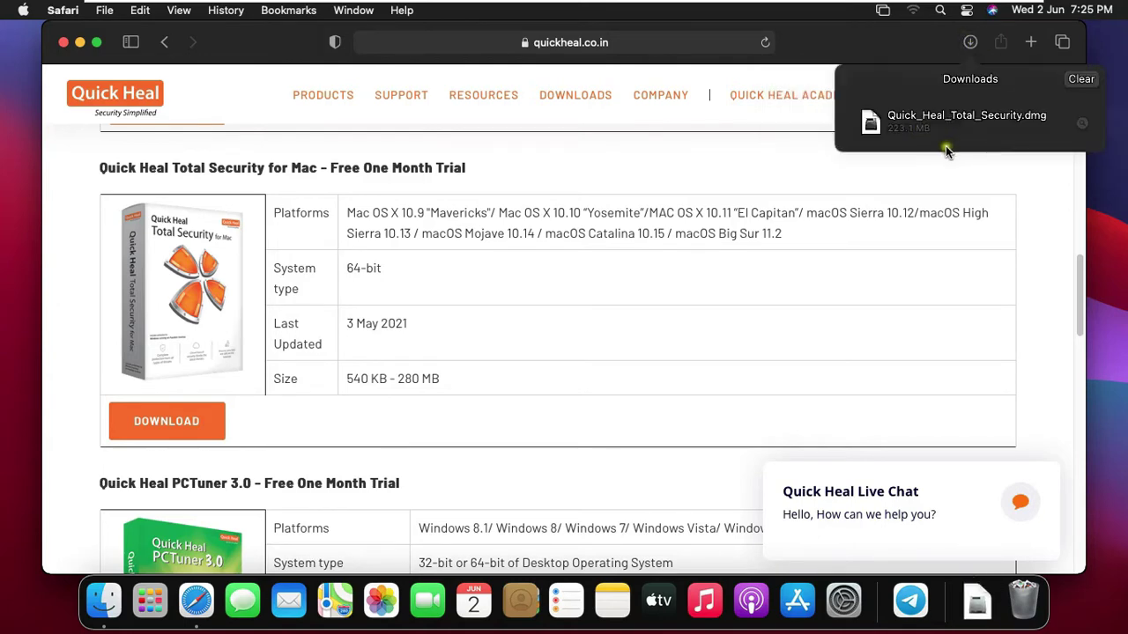
pyautogui.click(971, 43)
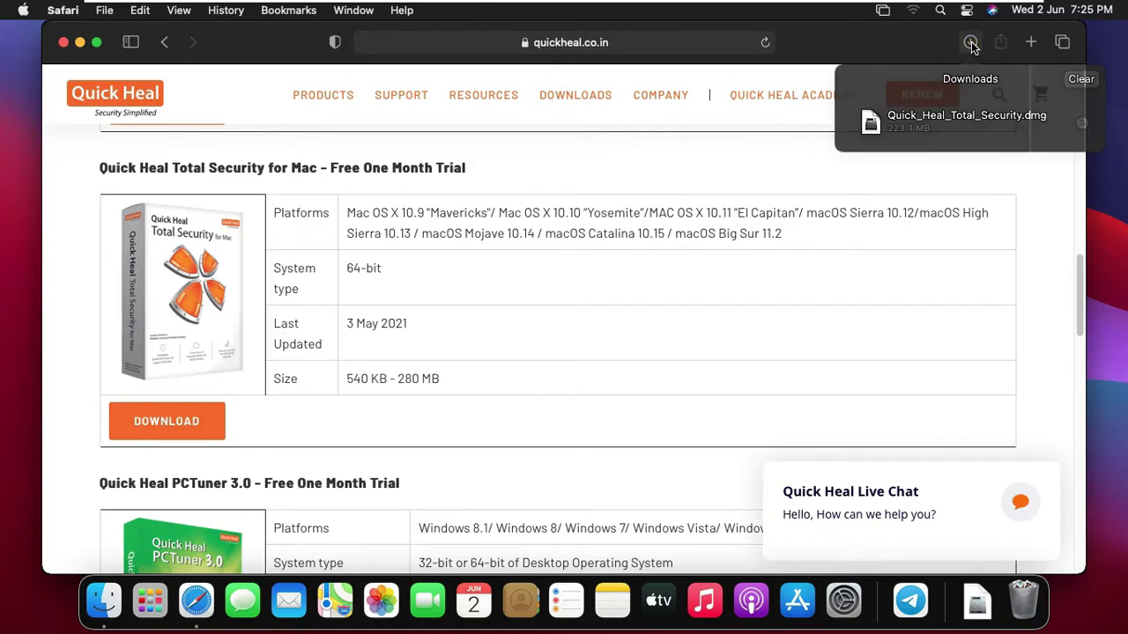
# Close Safari and mount Quick_Heal_Total_Security.dmg from Finder's Downloads with DiskImageMounter, then close Downloads
pyautogui.click(63, 43)
pyautogui.click(106, 602)
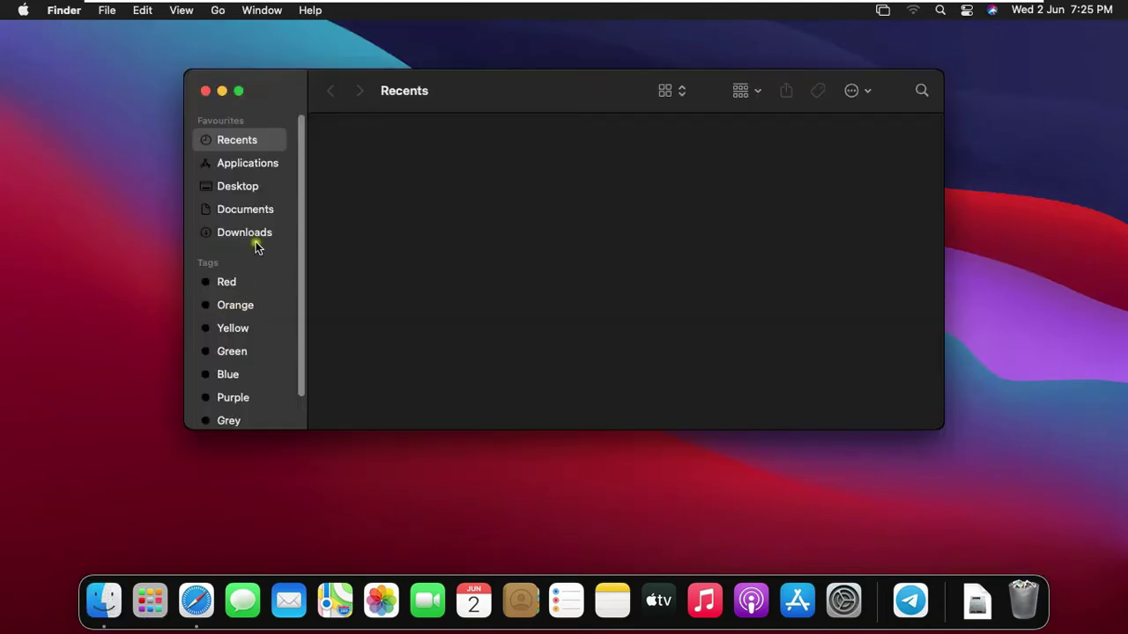
pyautogui.click(244, 233)
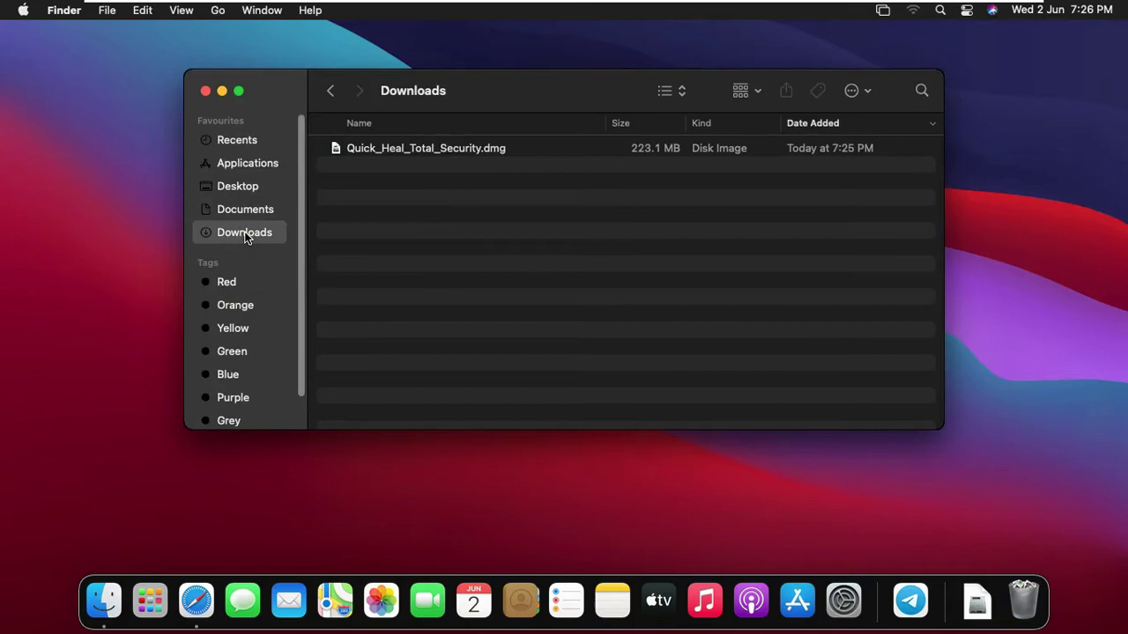
pyautogui.click(481, 148)
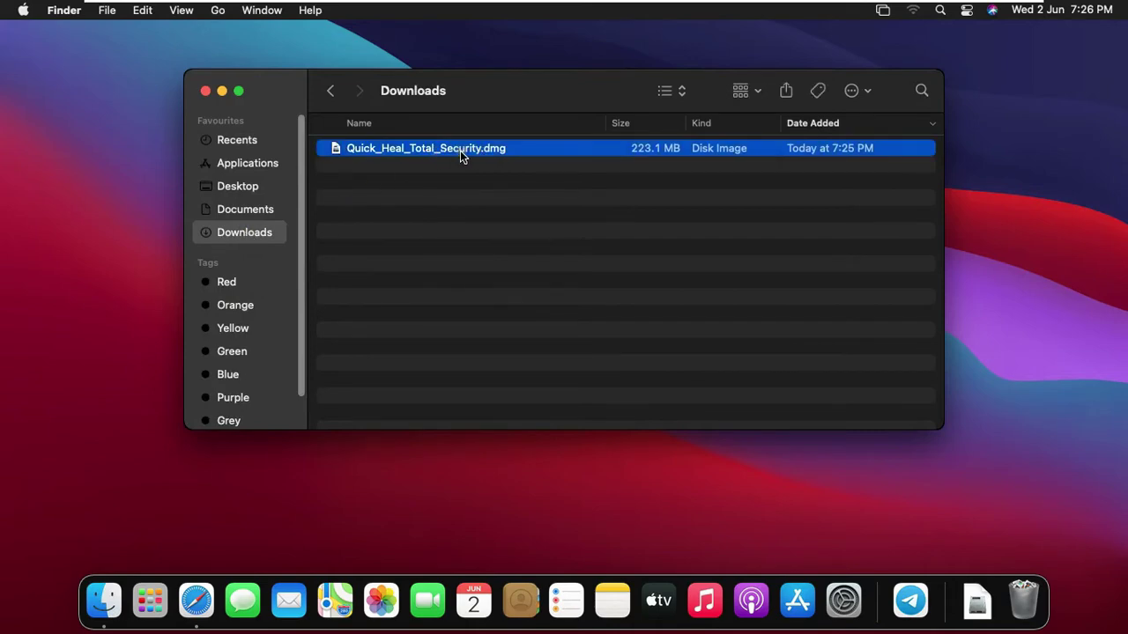
pyautogui.rightClick(460, 150)
pyautogui.moveTo(506, 181)
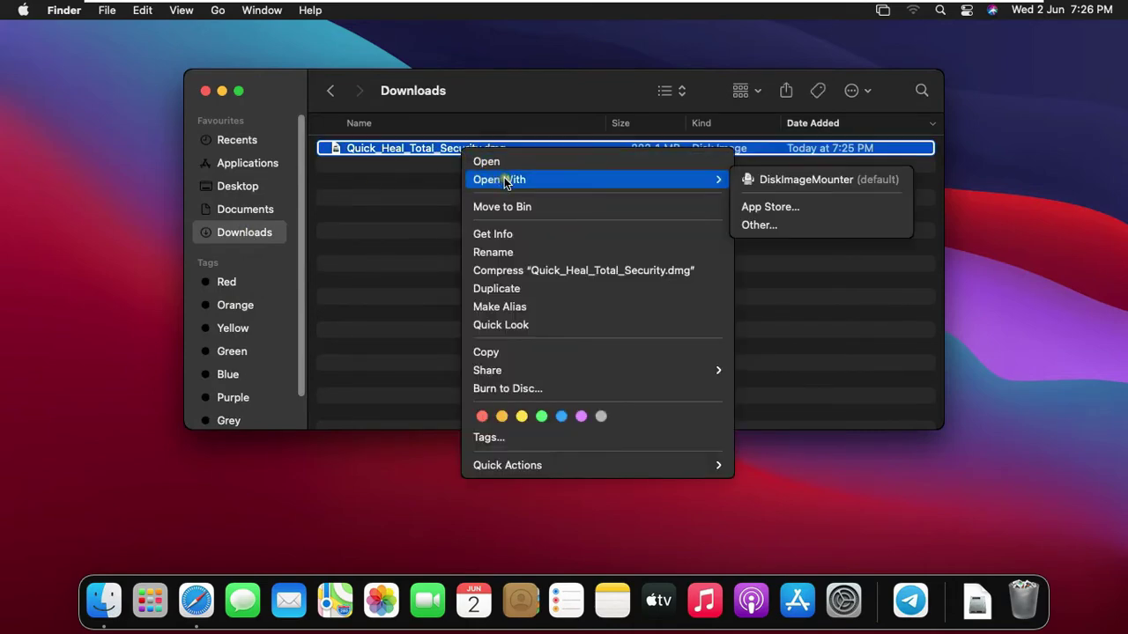
pyautogui.click(836, 182)
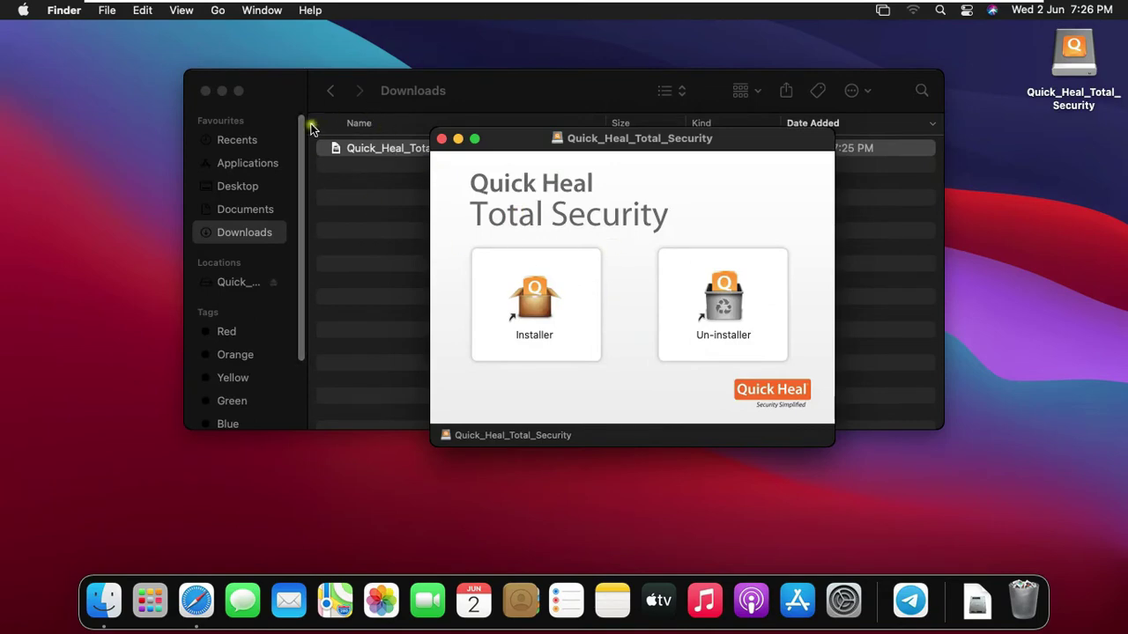
pyautogui.click(206, 98)
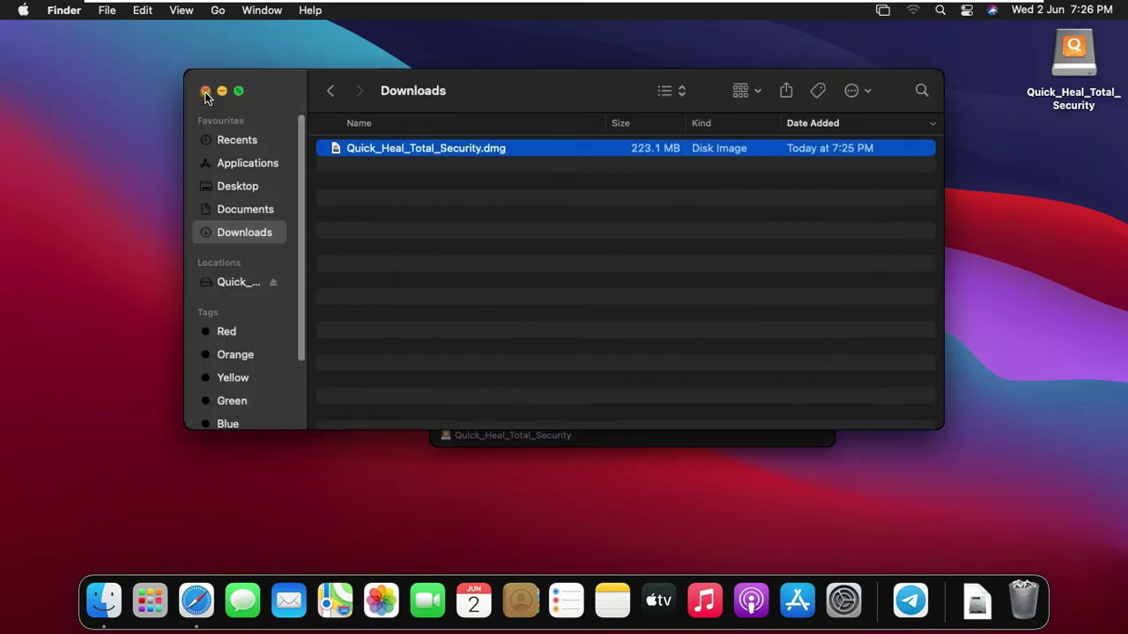
pyautogui.click(205, 92)
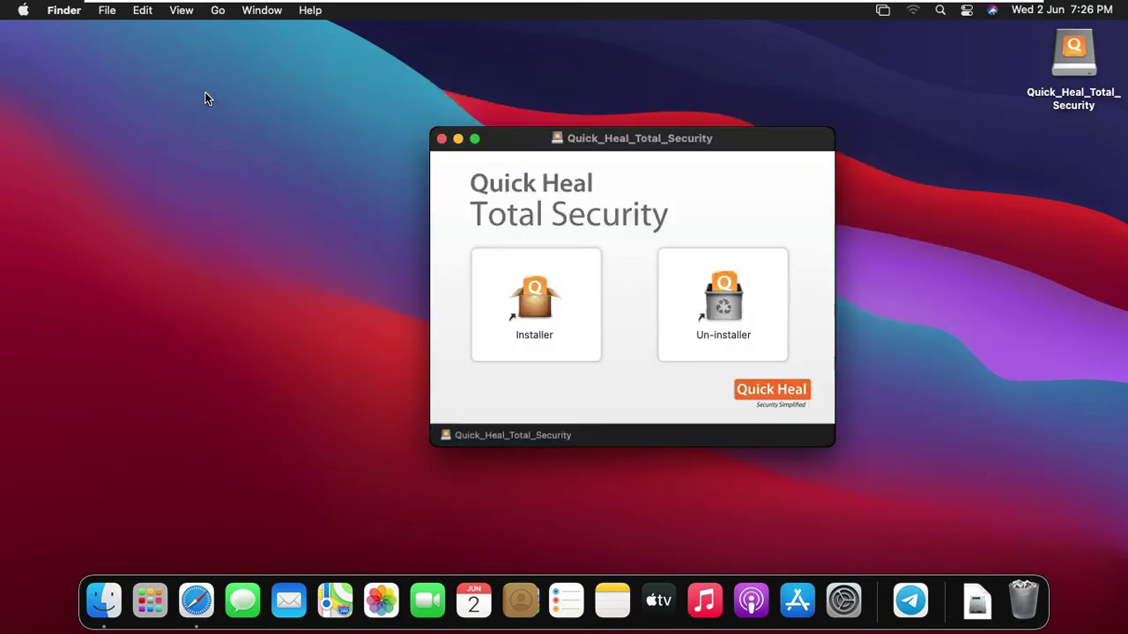
# Launch the Quick Heal Total Security installer and get past its pre-install check and Read Me
pyautogui.doubleClick(534, 296)
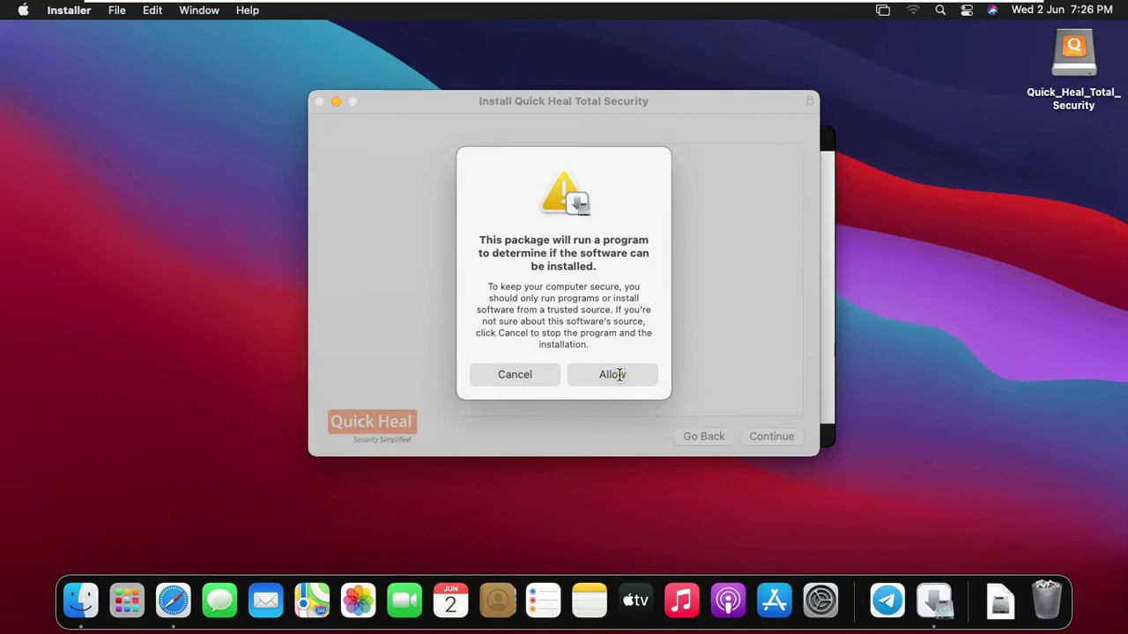
pyautogui.click(614, 374)
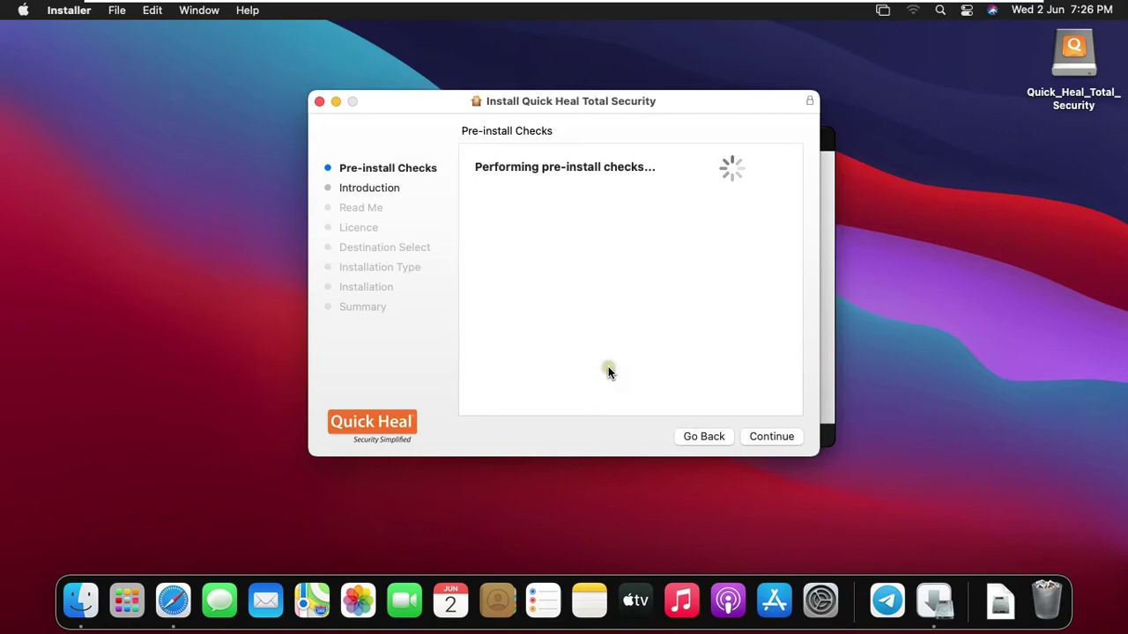
pyautogui.click(776, 435)
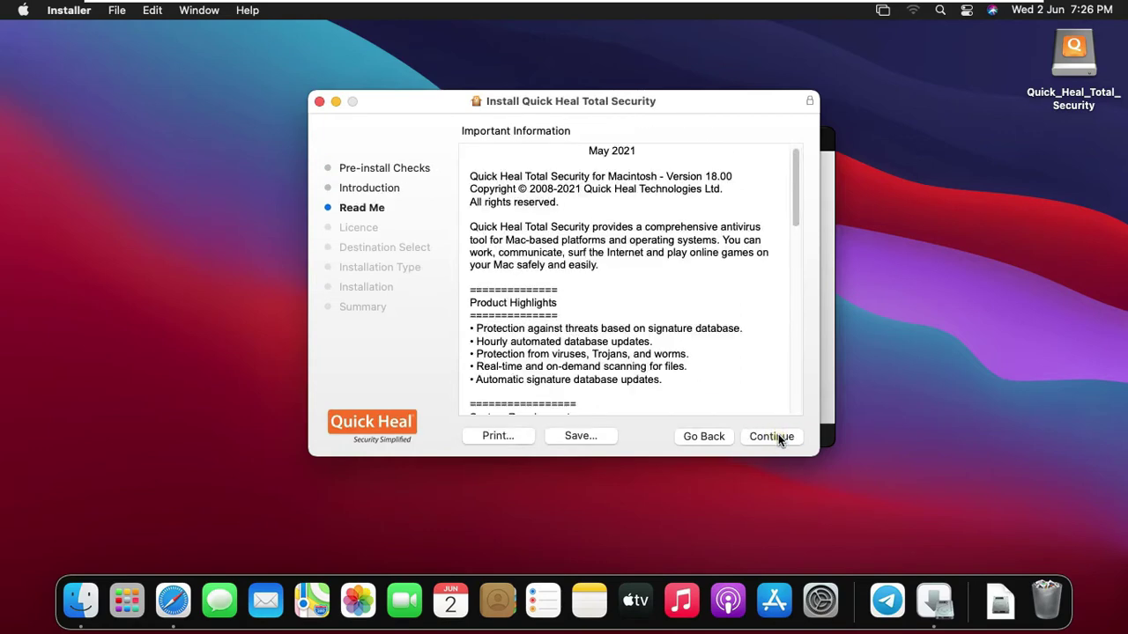
pyautogui.click(779, 438)
# Agree to the licence, start the standard install and enter the administrator password
pyautogui.click(769, 435)
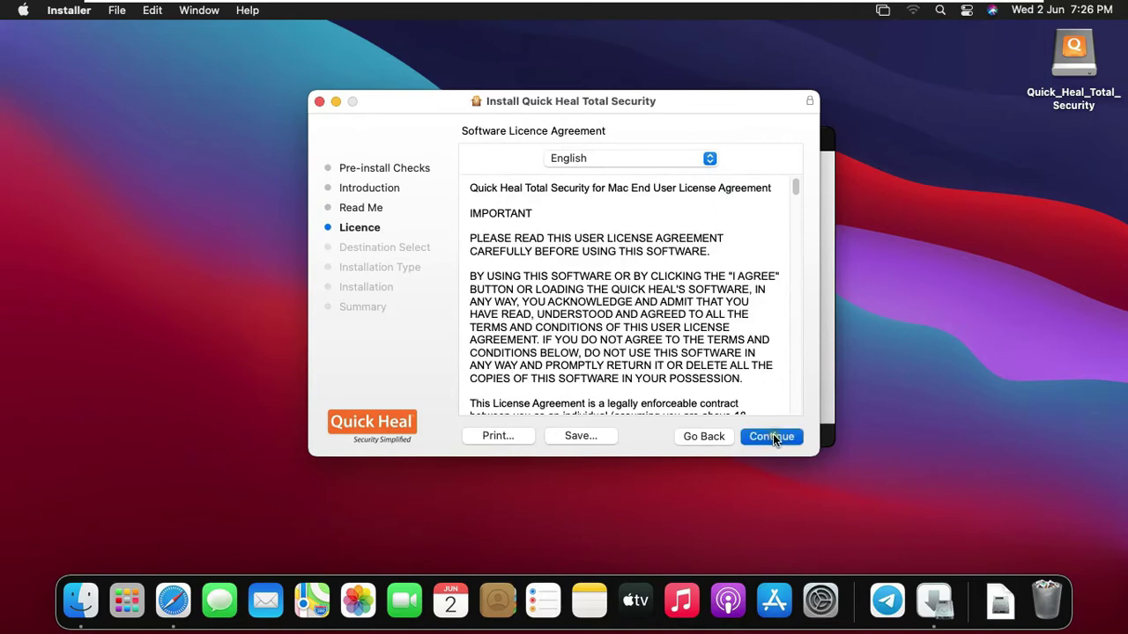
pyautogui.click(730, 323)
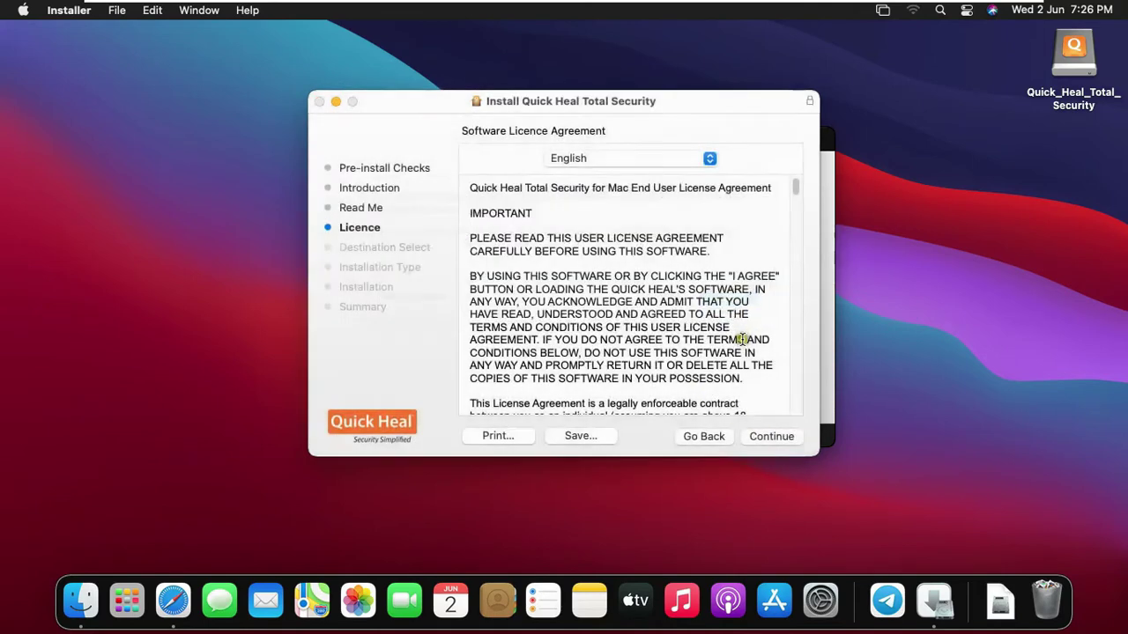
pyautogui.click(786, 427)
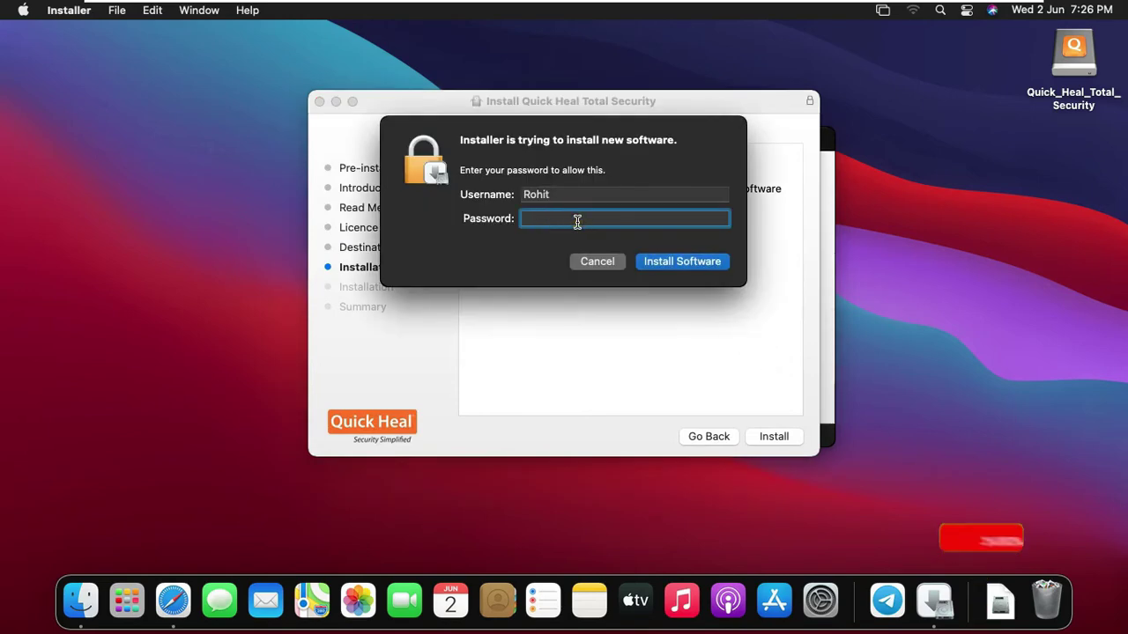
pyautogui.write('•••••••')
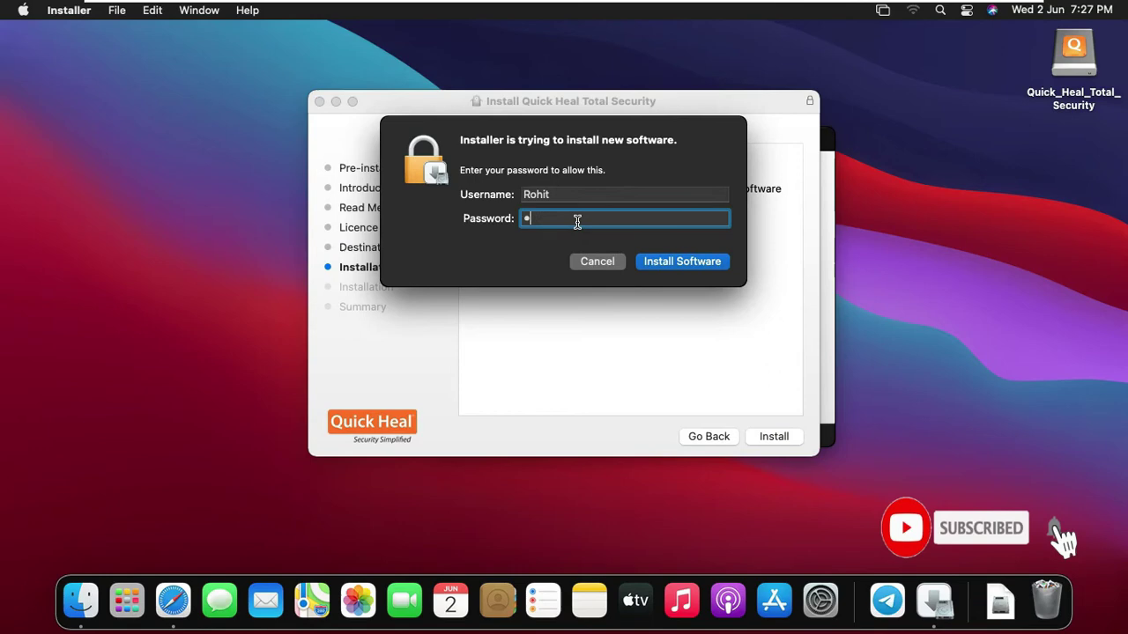
# Begin installing the software and acknowledge the notice about allowing Quick Heal's extensions
pyautogui.click(699, 261)
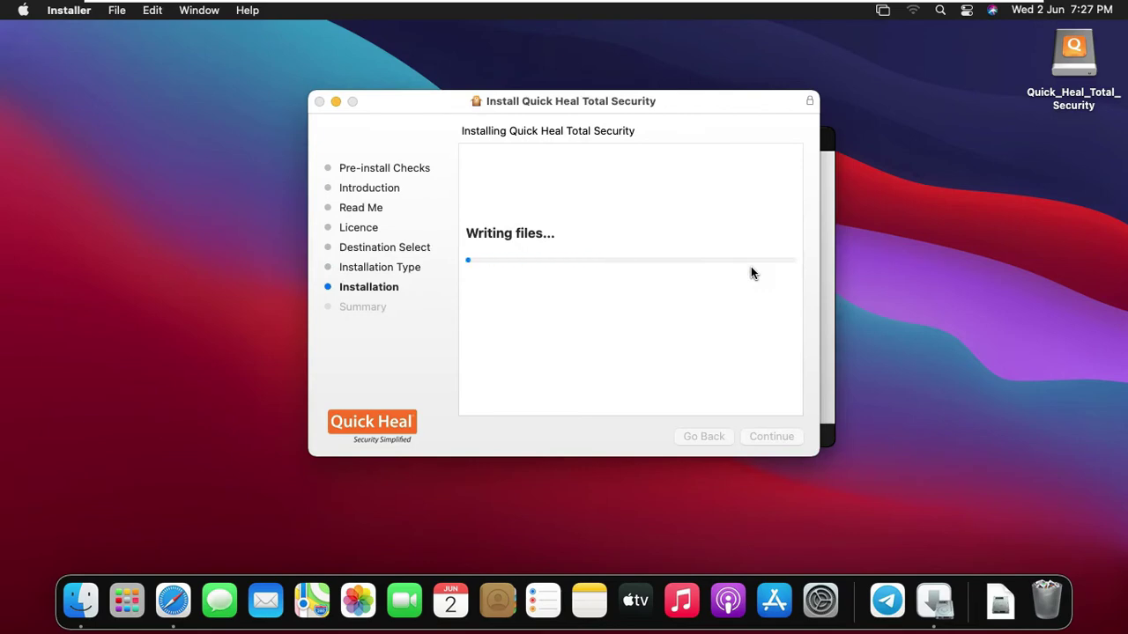
pyautogui.click(763, 281)
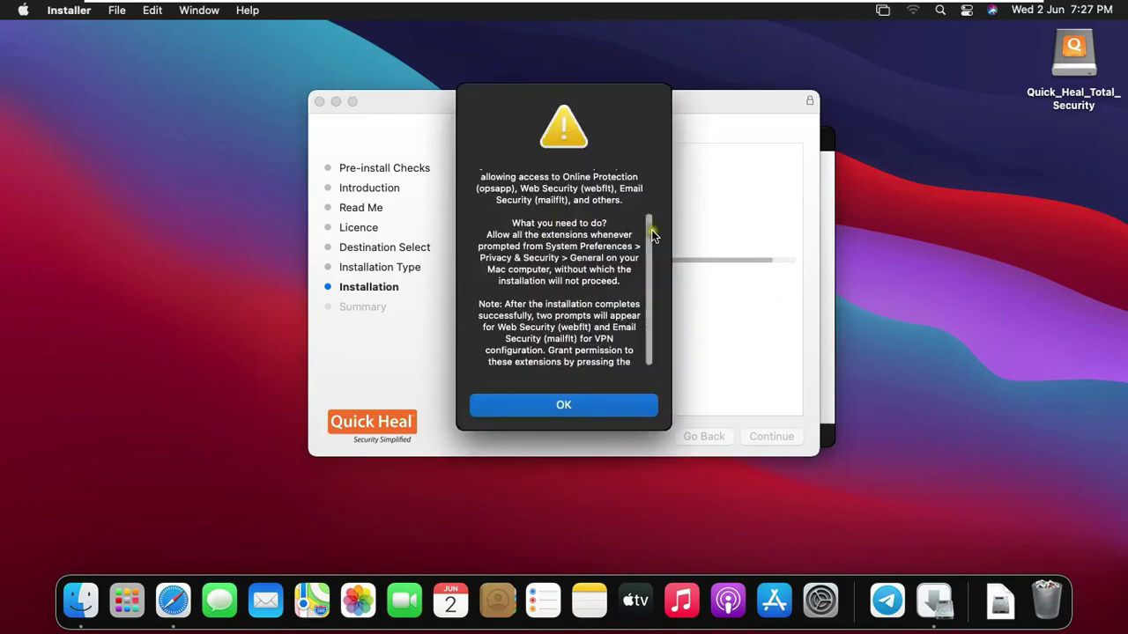
pyautogui.click(560, 405)
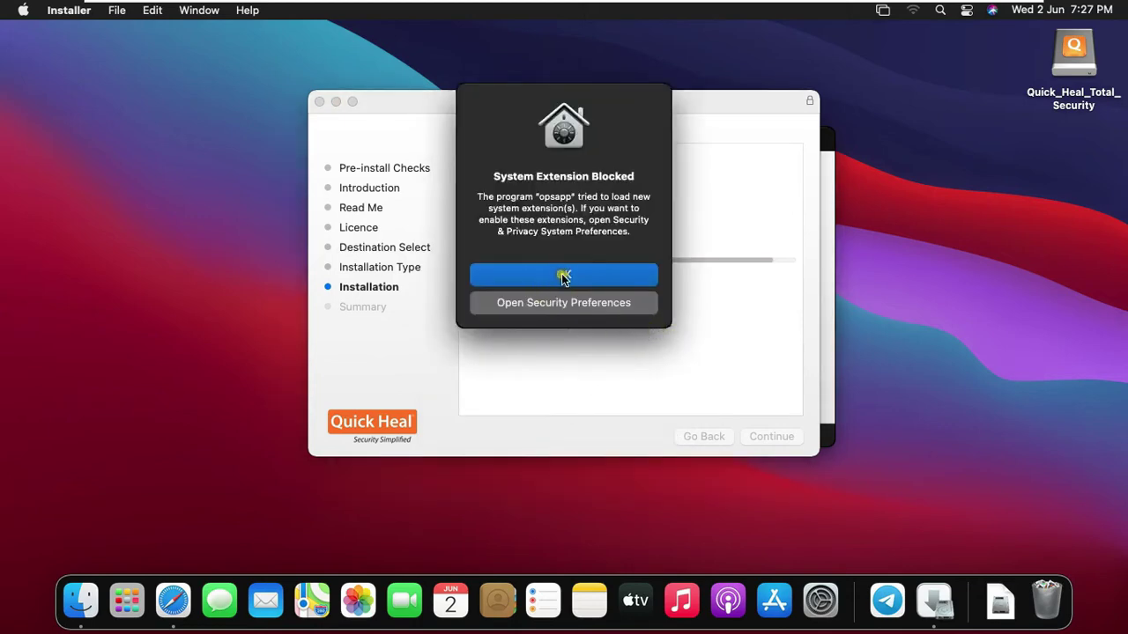
# Unlock Security & Privacy with the password, allow opsapp system software, relock, and dismiss the alert
pyautogui.click(611, 304)
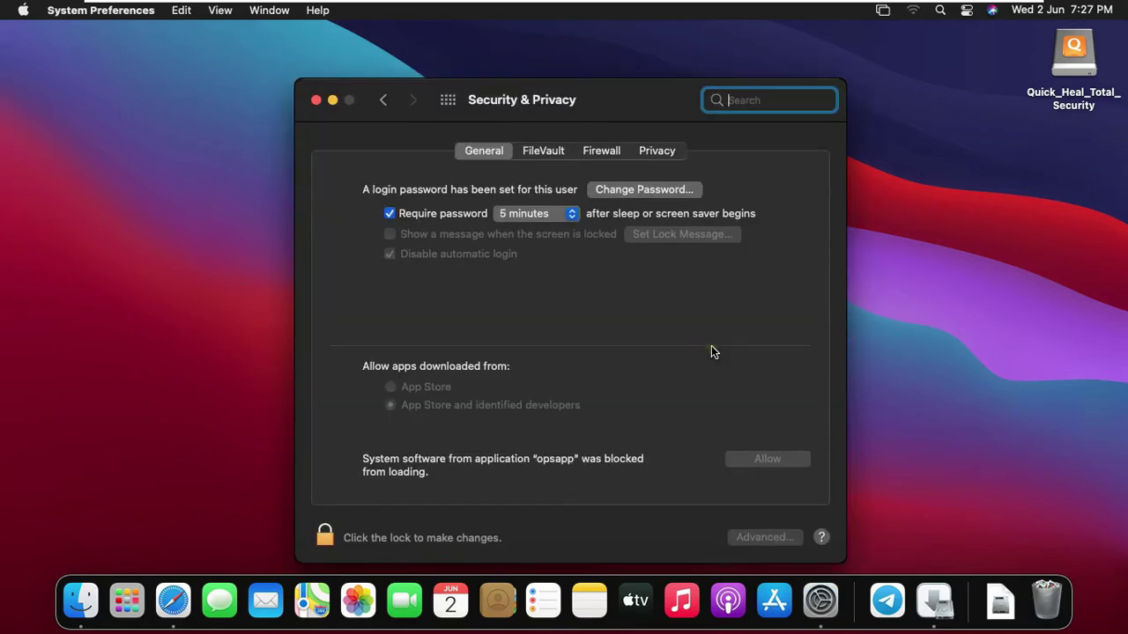
pyautogui.click(324, 537)
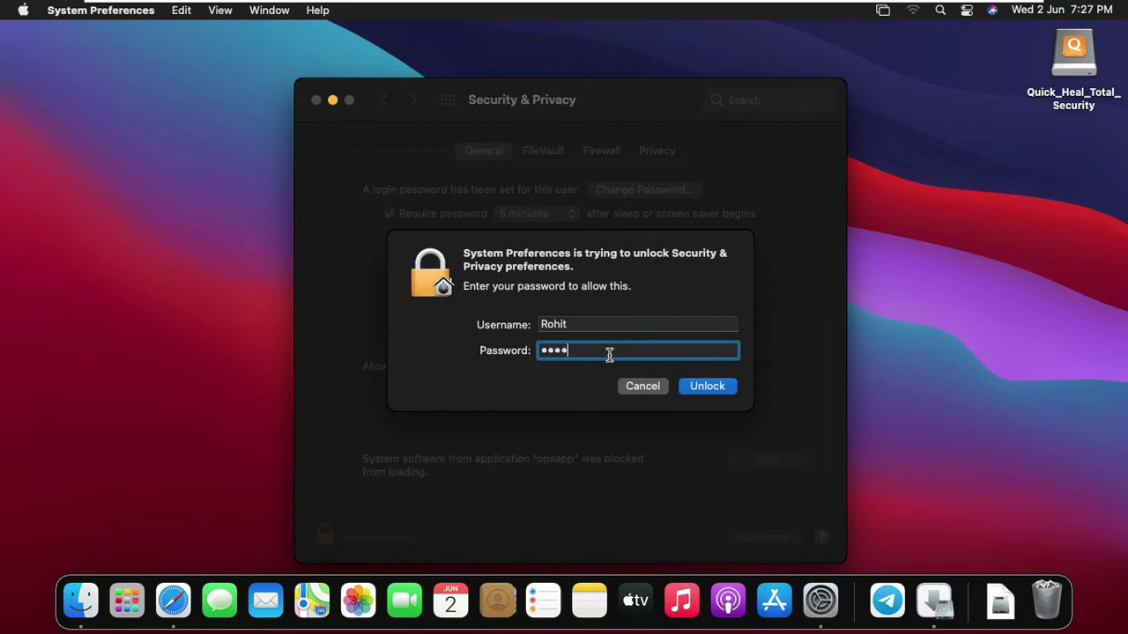
pyautogui.click(713, 385)
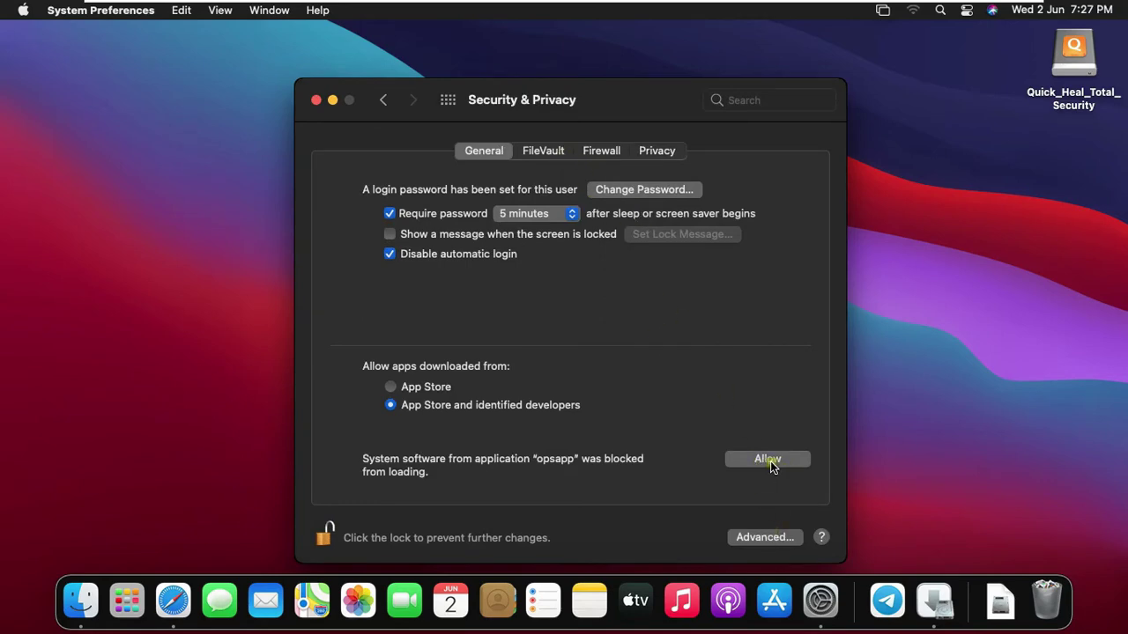
pyautogui.click(768, 460)
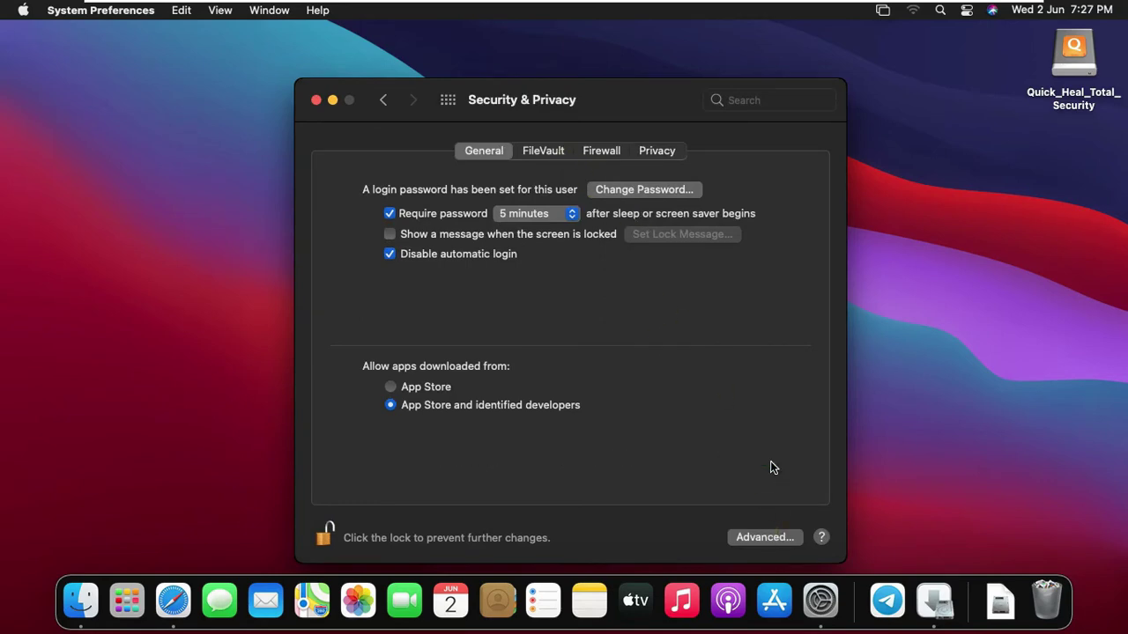
pyautogui.click(326, 536)
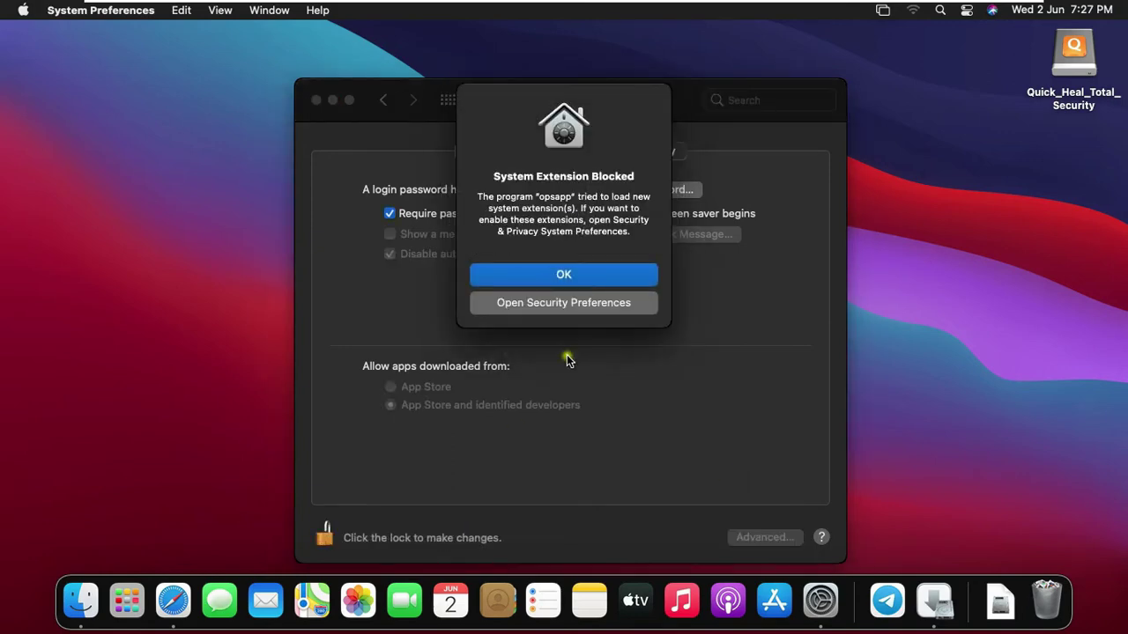
pyautogui.click(564, 275)
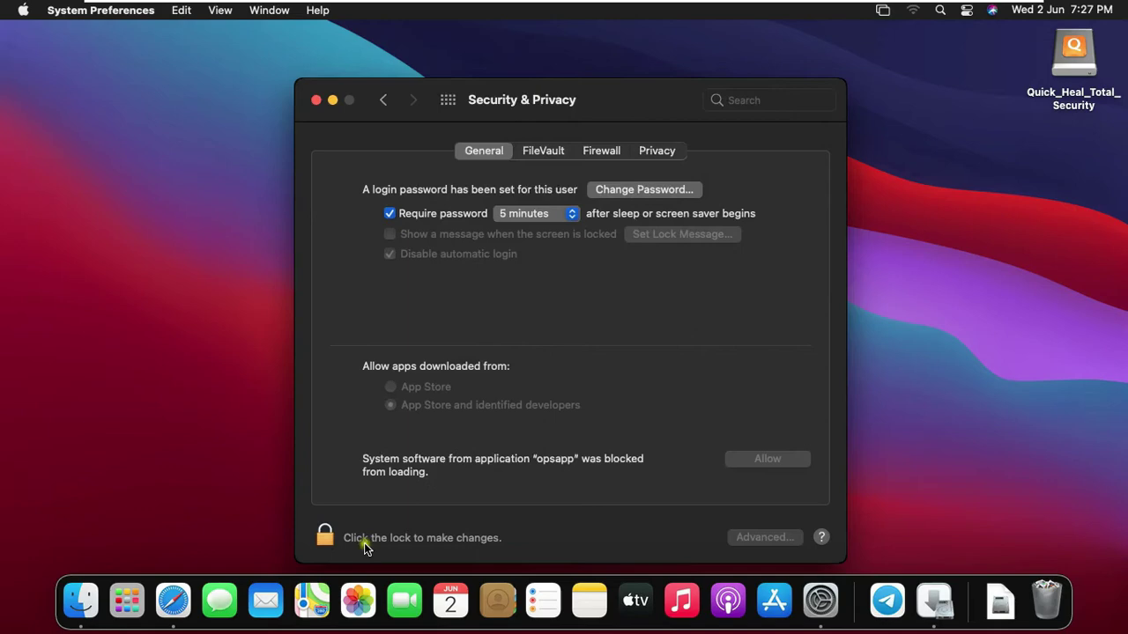
# Close Security & Privacy and bring the Installer, still running package scripts, back to front
pyautogui.click(317, 101)
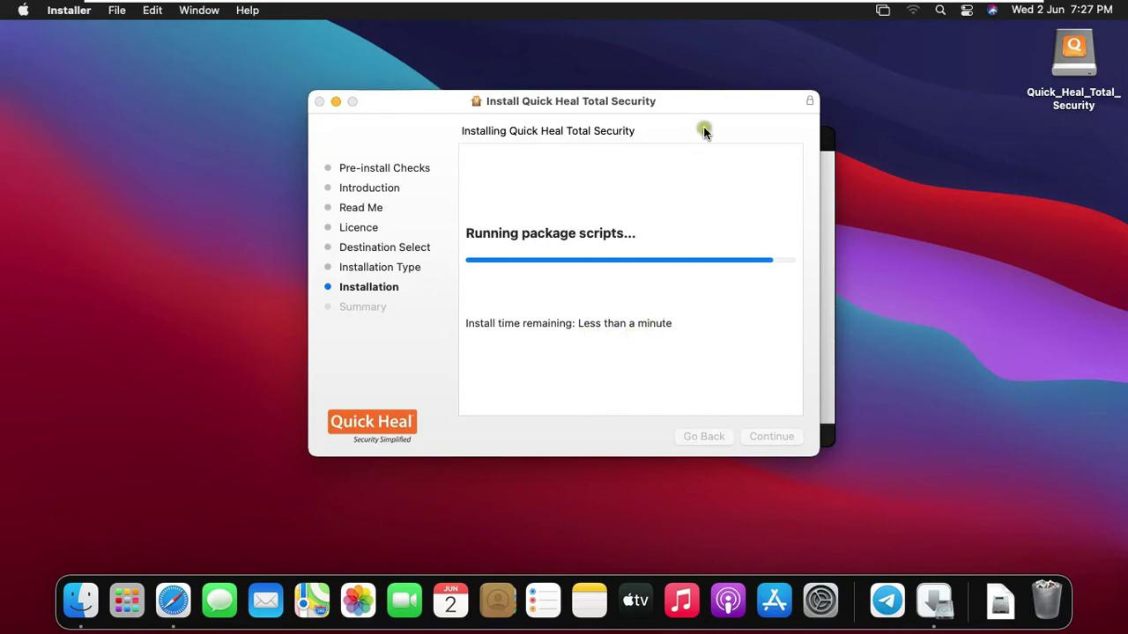
pyautogui.click(828, 185)
pyautogui.click(574, 117)
# Reopen Security & Privacy from the Dock, unlock it with the password, and allow opsapp again
pyautogui.click(829, 611)
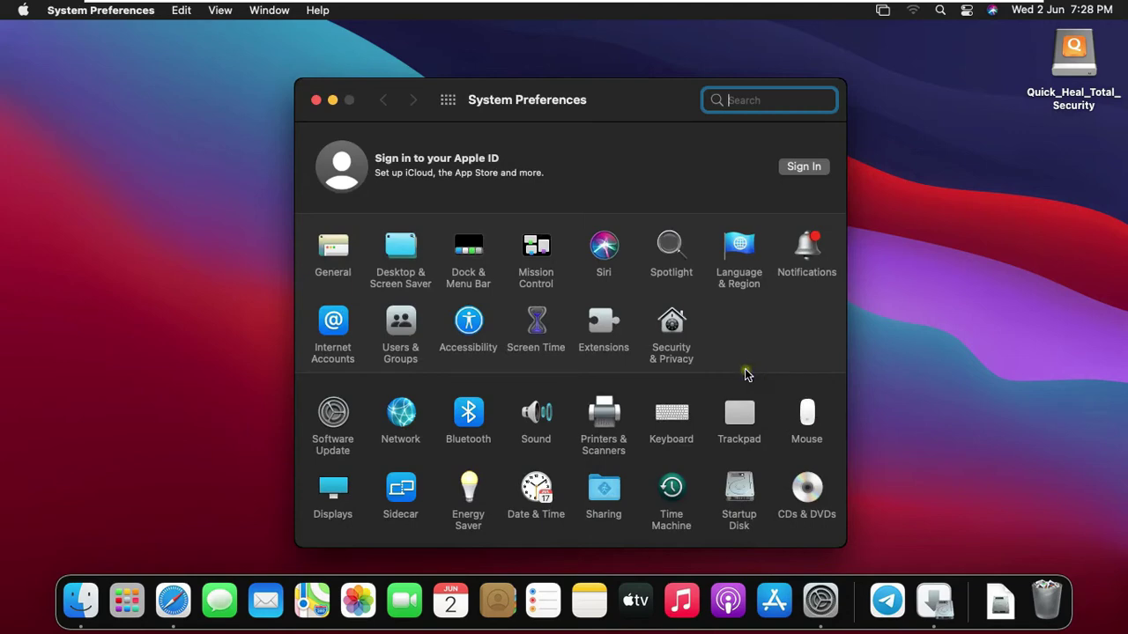
pyautogui.click(670, 333)
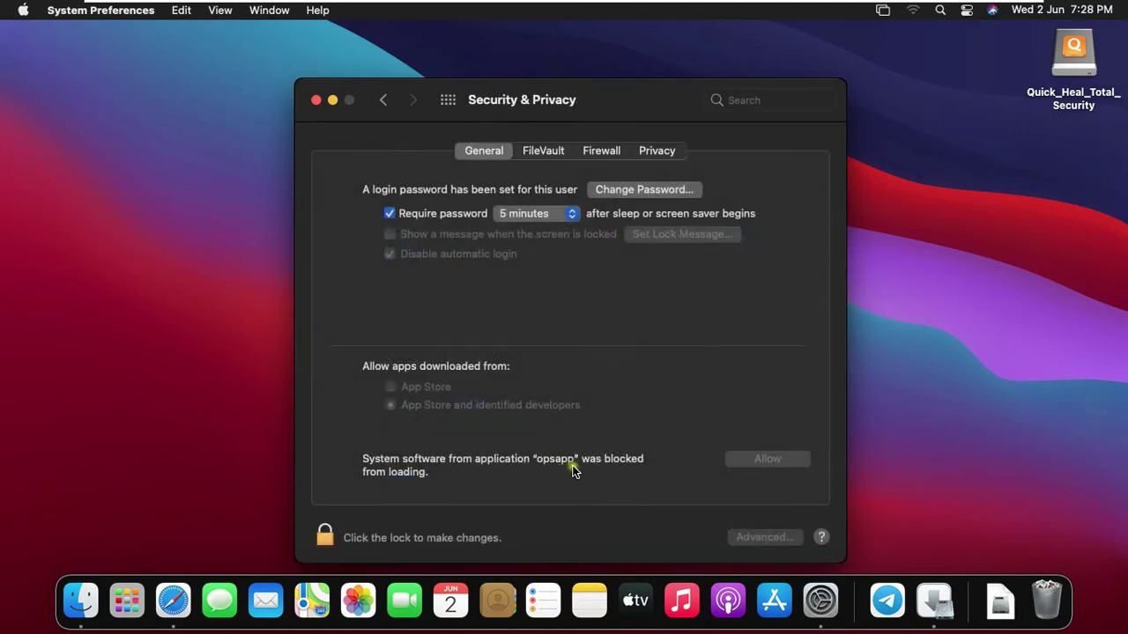
pyautogui.click(325, 536)
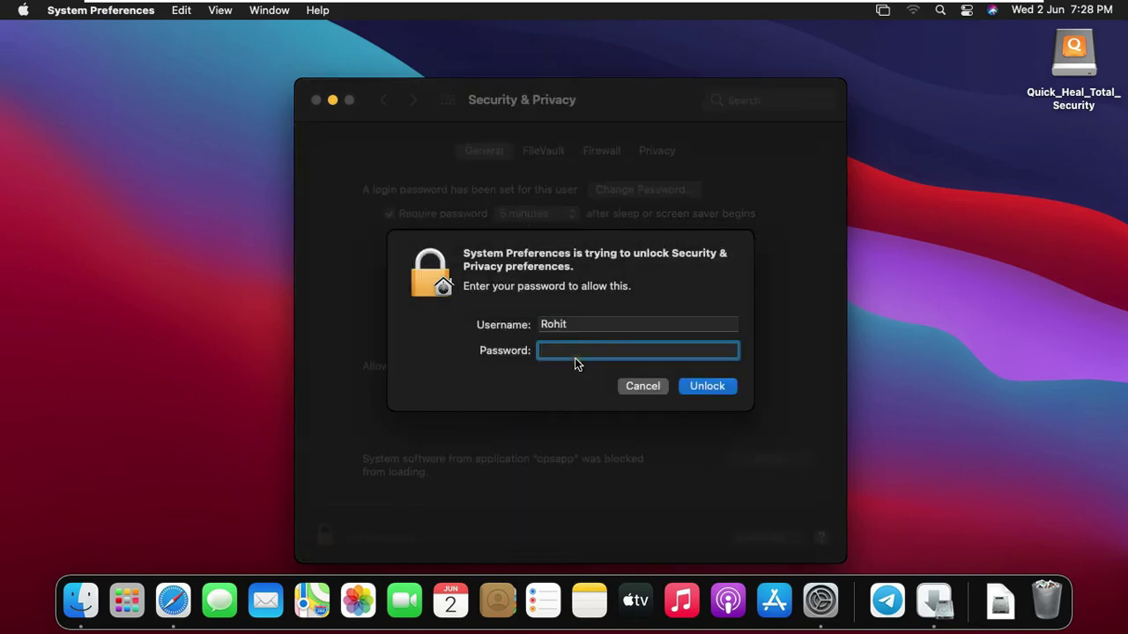
pyautogui.write('•••••••')
pyautogui.click(700, 386)
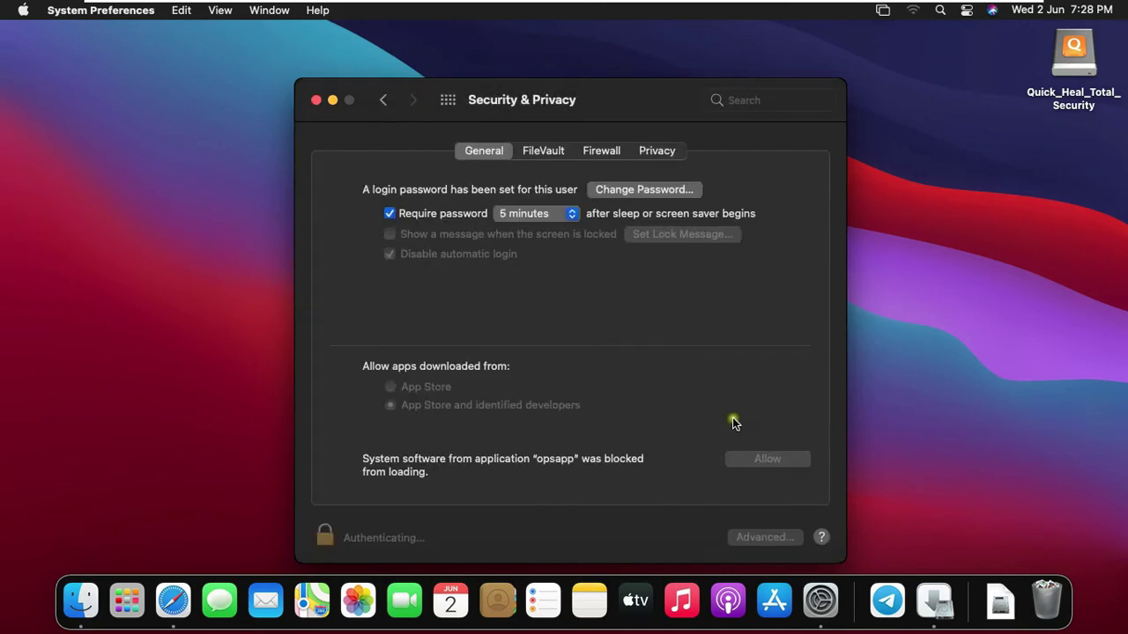
pyautogui.click(780, 466)
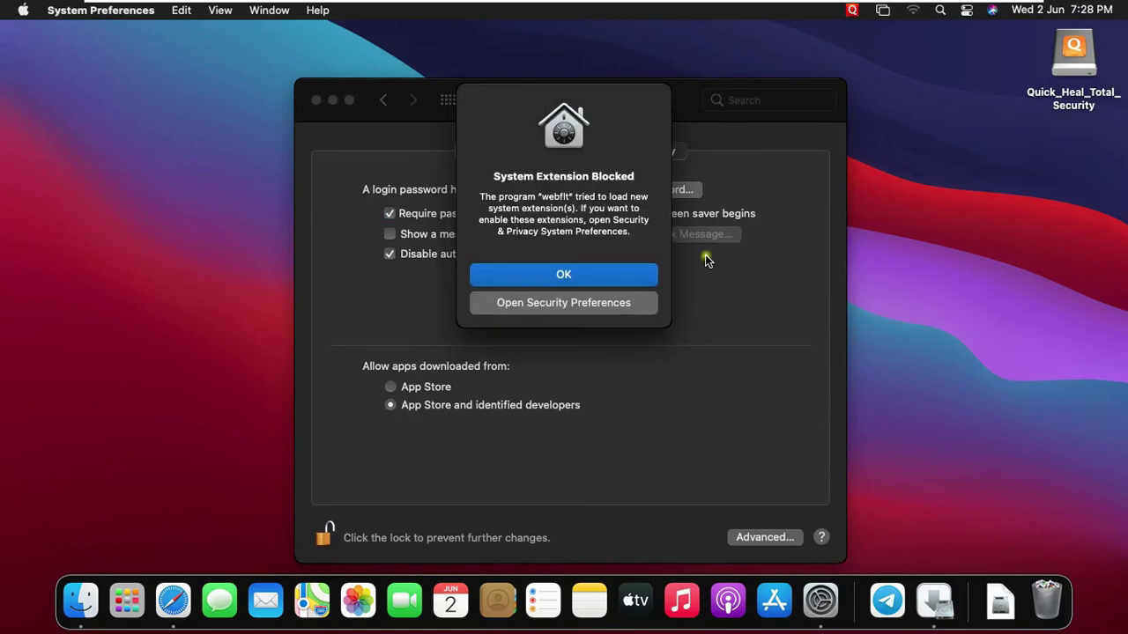
# Dismiss the webflt and Full Disk Access notices and allow mailflt to add proxy configurations
pyautogui.click(587, 304)
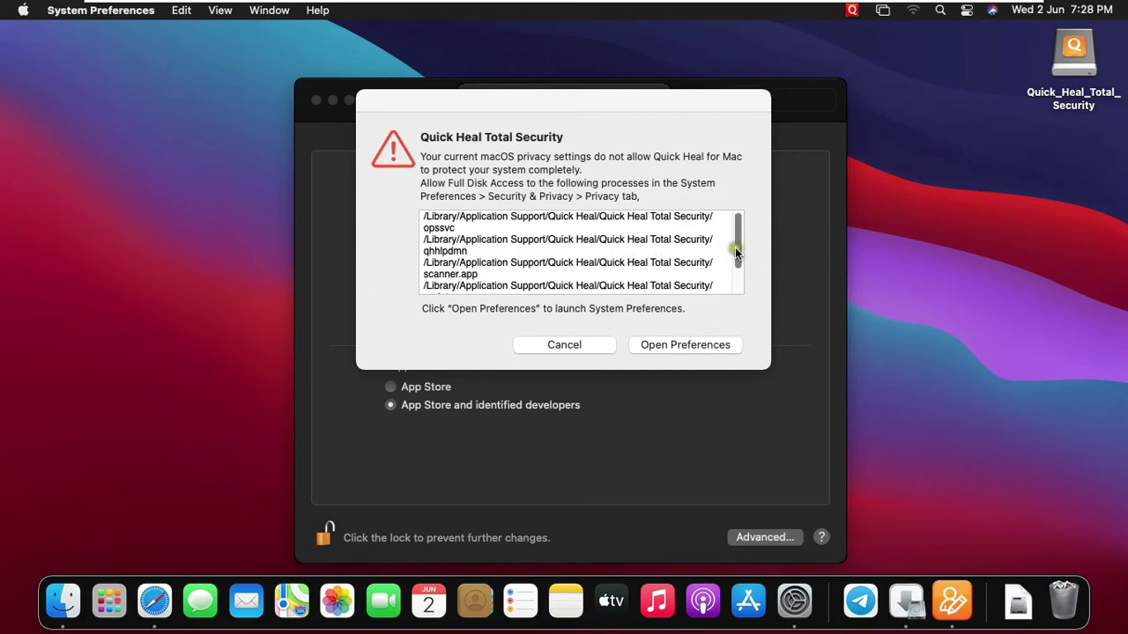
pyautogui.moveTo(739, 254); pyautogui.dragTo(733, 300)
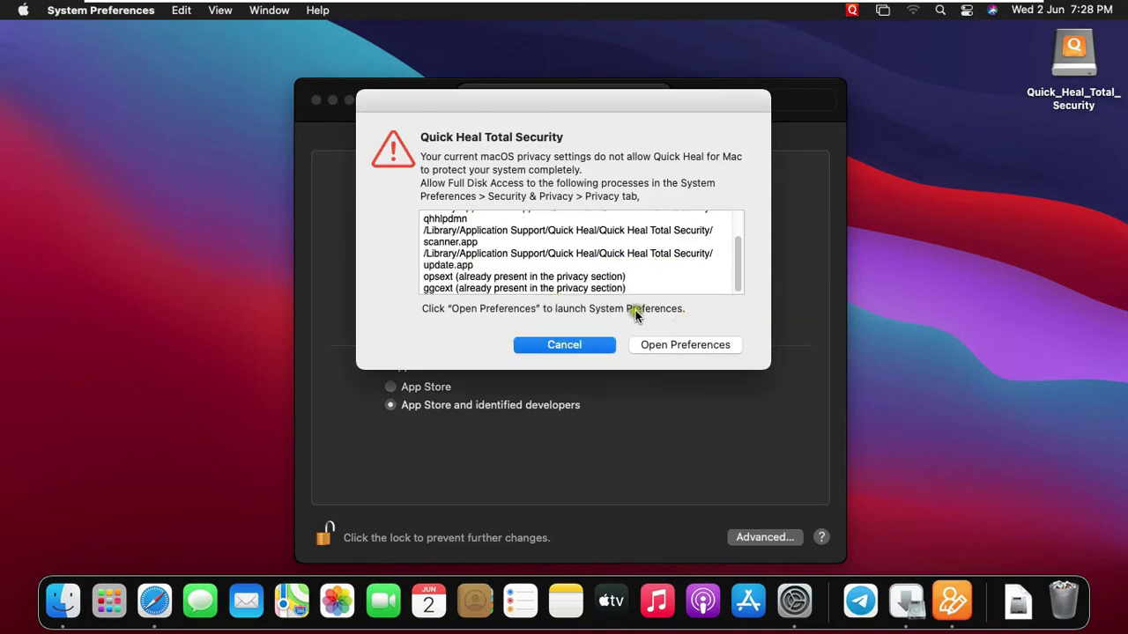
pyautogui.click(693, 343)
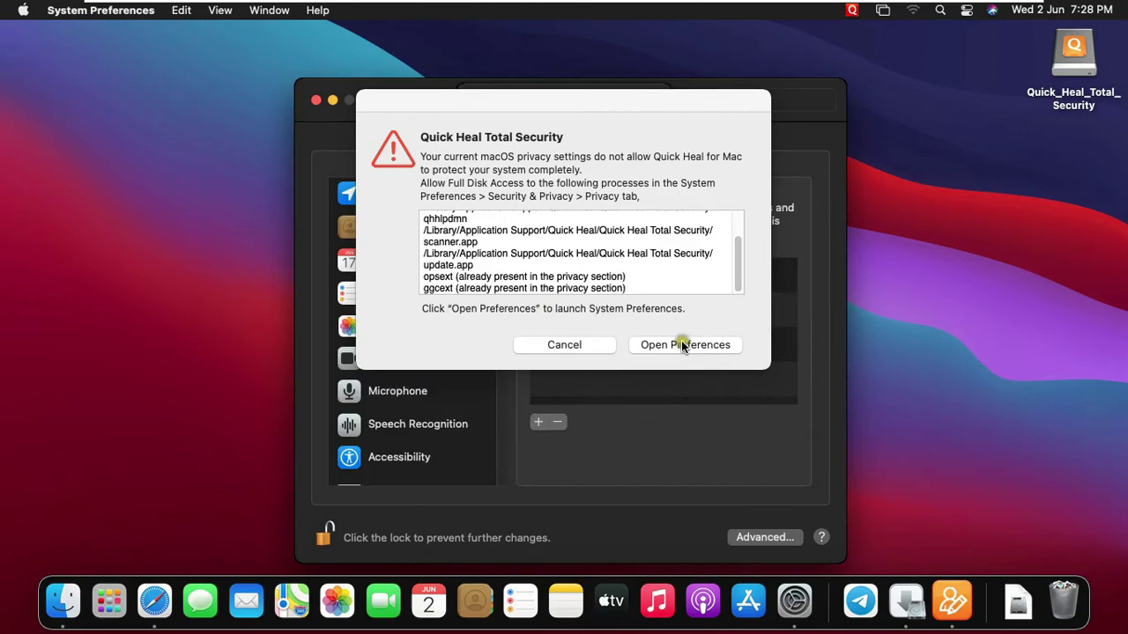
pyautogui.moveTo(539, 109); pyautogui.dragTo(441, 81)
pyautogui.click(483, 316)
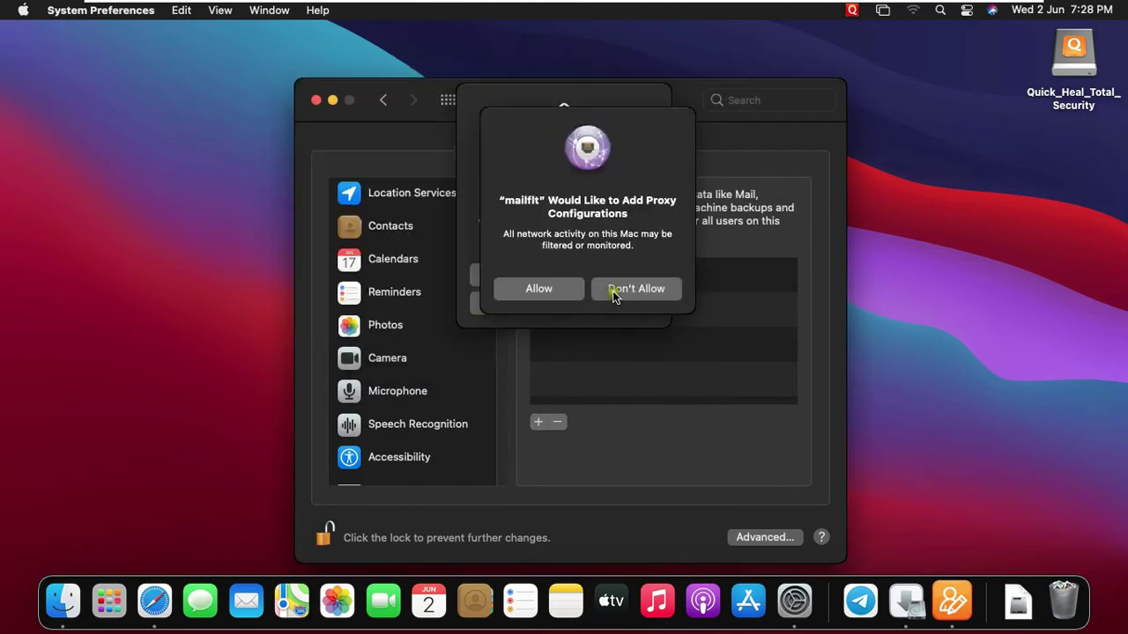
pyautogui.click(539, 289)
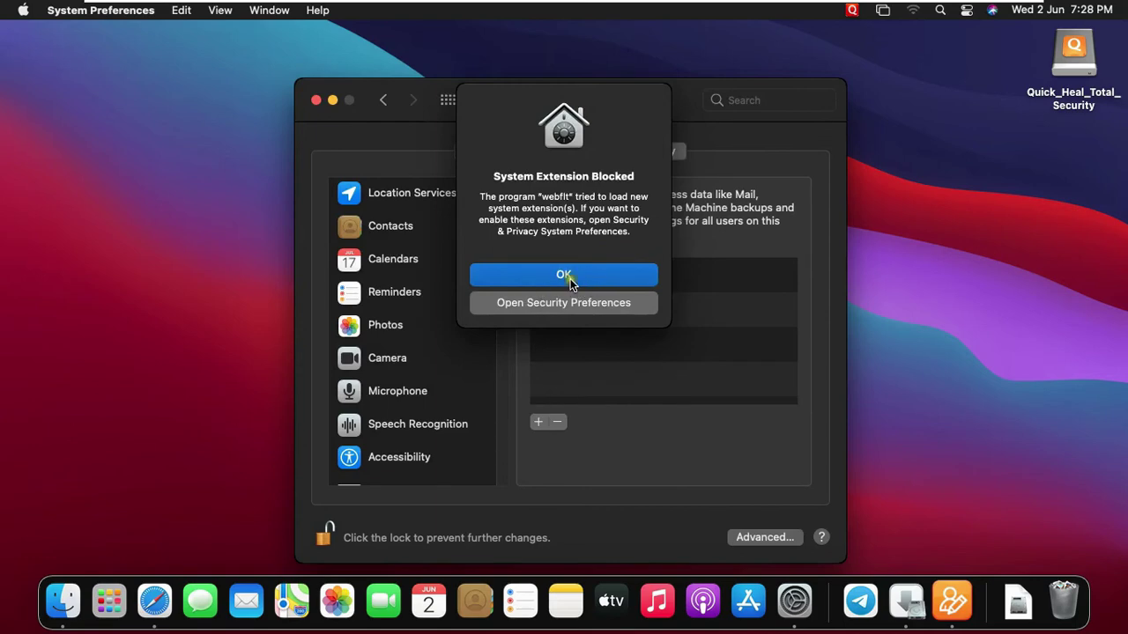
# Grant ggcext and opsext Full Disk Access, allow webflt content filtering, then lock and close System Preferences
pyautogui.click(571, 278)
pyautogui.click(562, 279)
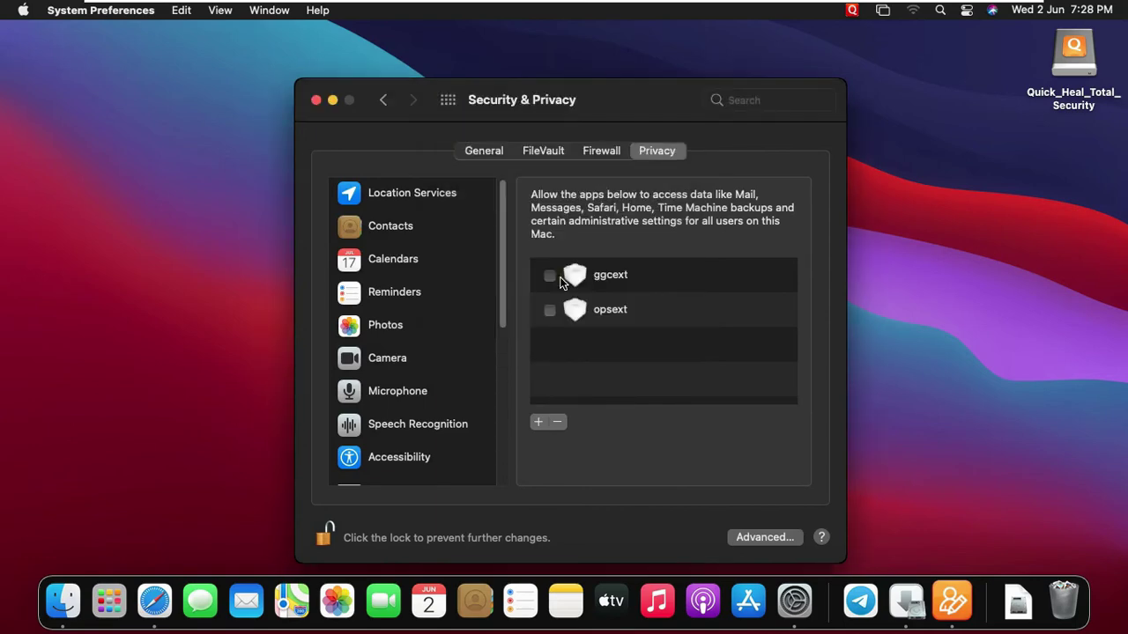
pyautogui.click(550, 275)
pyautogui.click(548, 311)
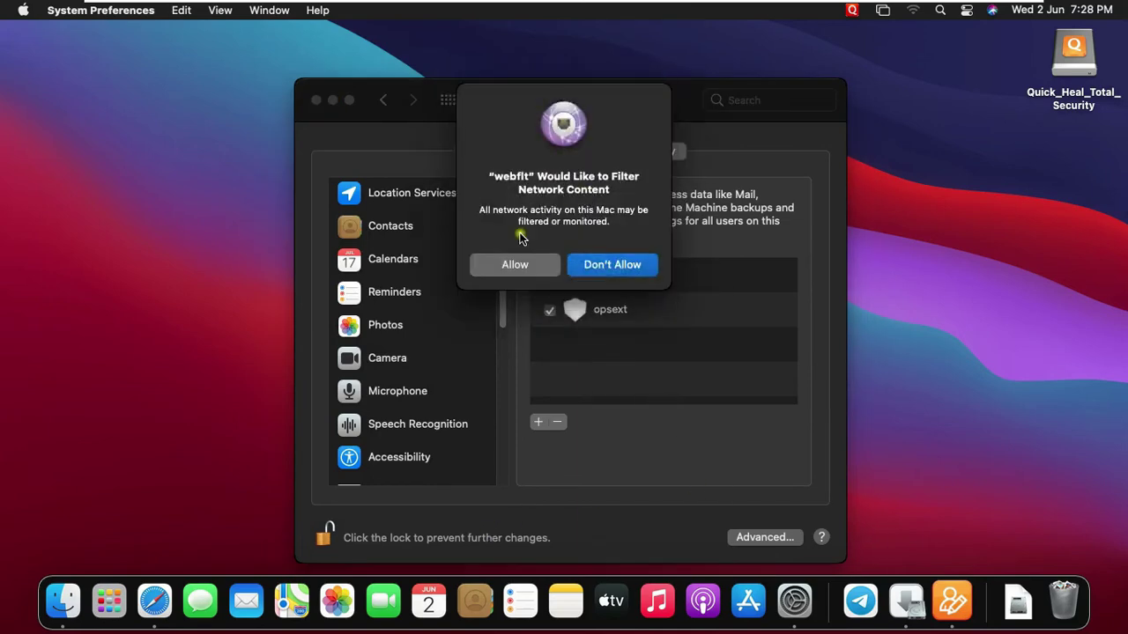
pyautogui.click(517, 270)
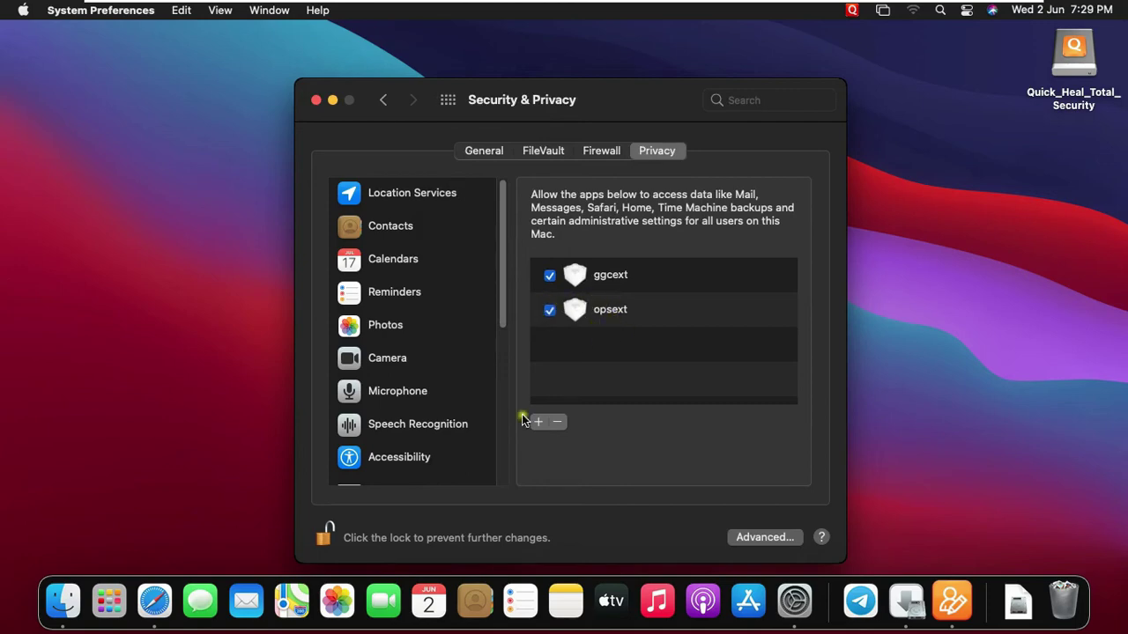
pyautogui.click(326, 535)
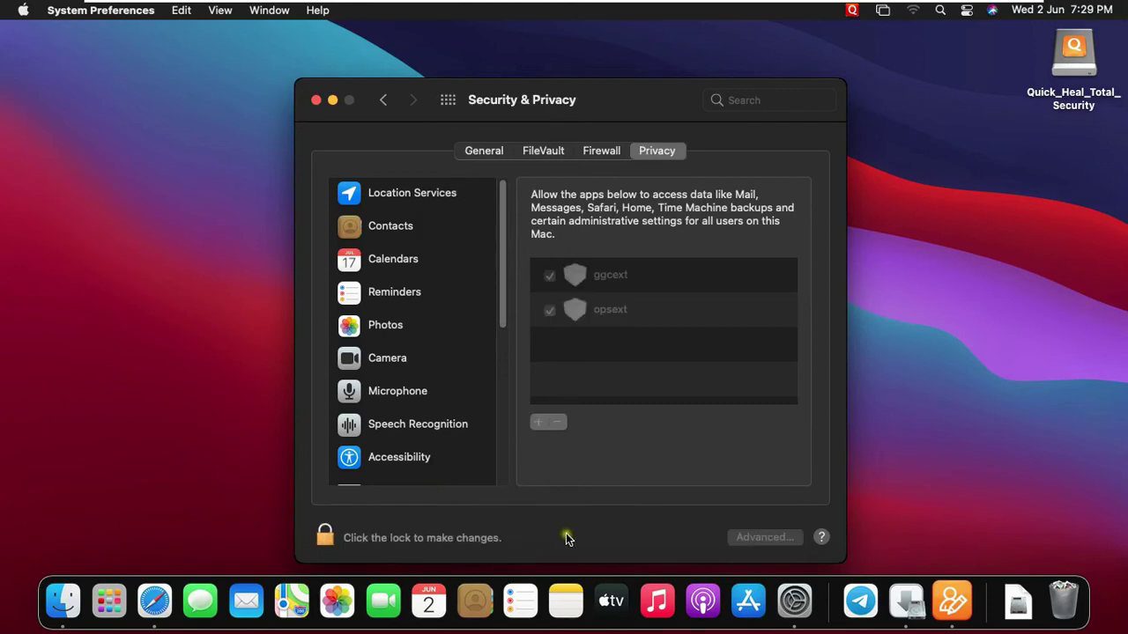
pyautogui.click(317, 101)
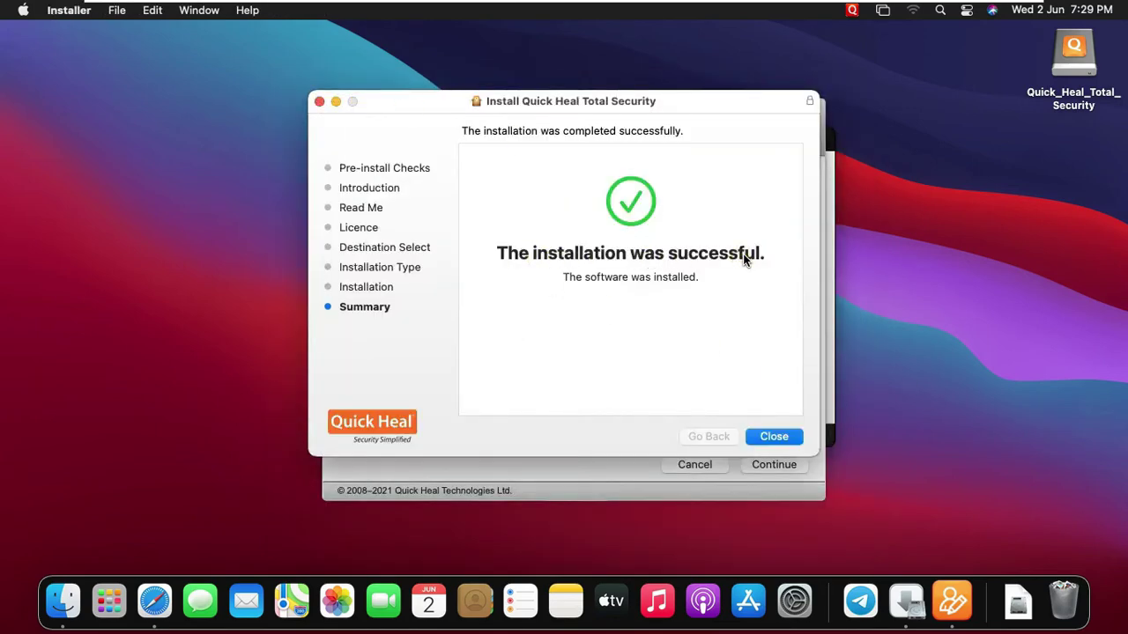
# Close the finished installer, keep the installer package, and bring the Registration Wizard forward
pyautogui.click(778, 422)
pyautogui.click(782, 440)
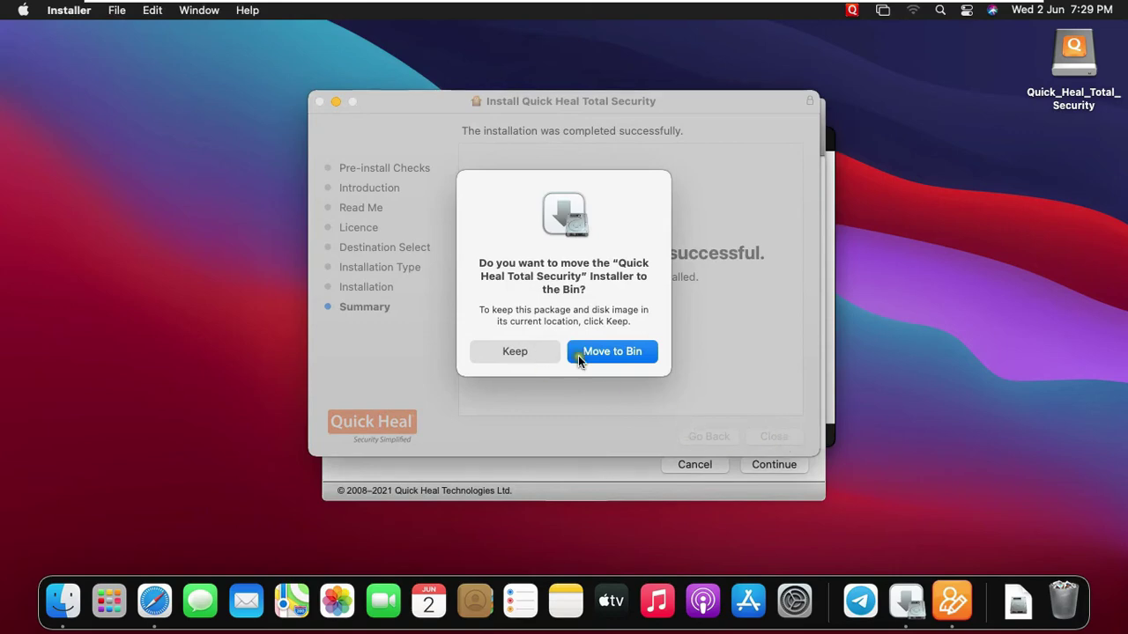
pyautogui.click(545, 351)
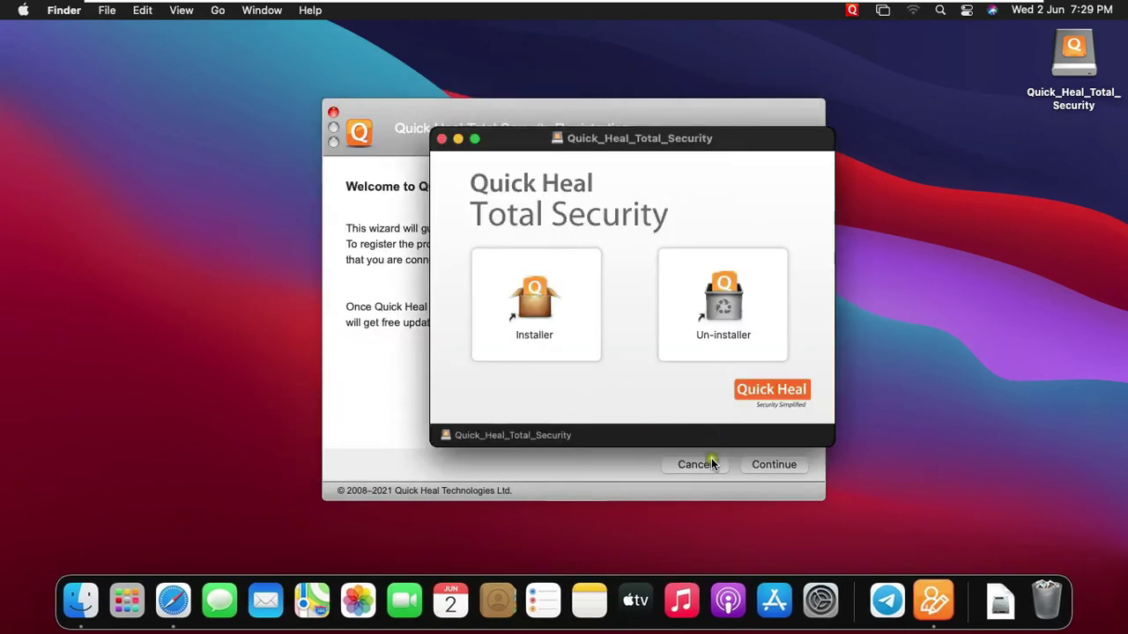
pyautogui.click(612, 467)
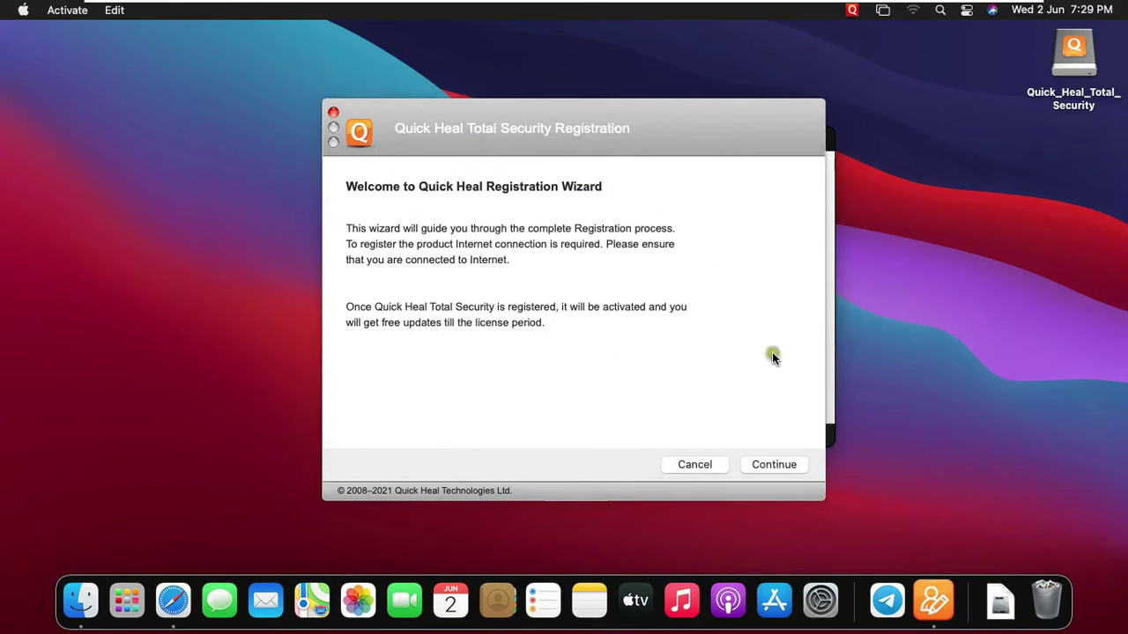
# Register for Educational Use under the registrant's name and continue to Personal Information
pyautogui.click(775, 466)
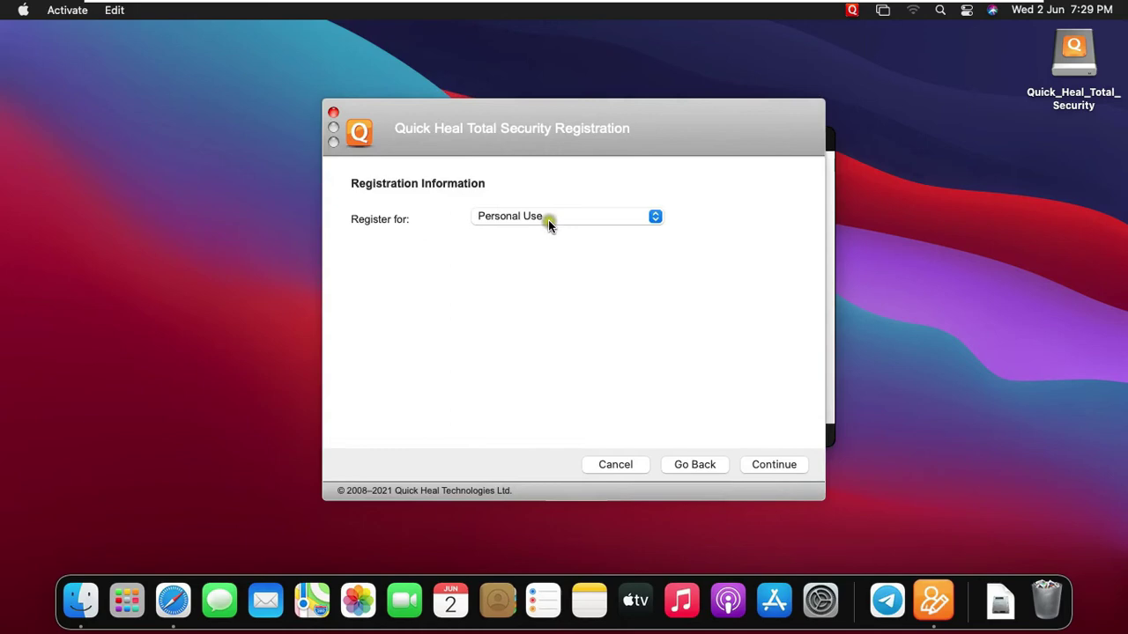
pyautogui.click(564, 220)
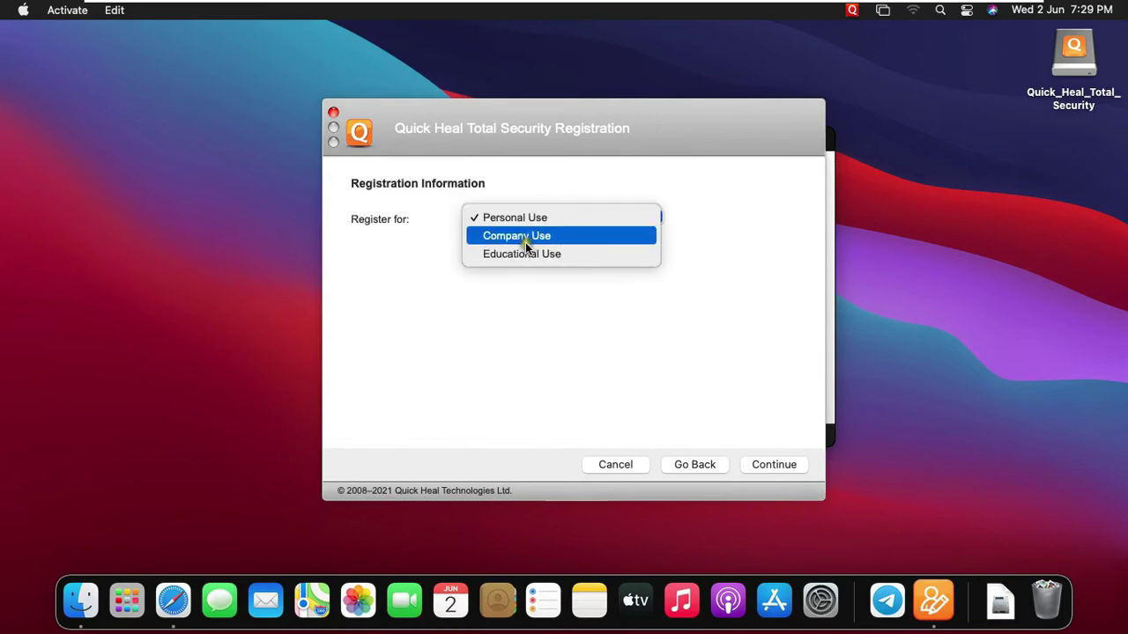
pyautogui.click(539, 261)
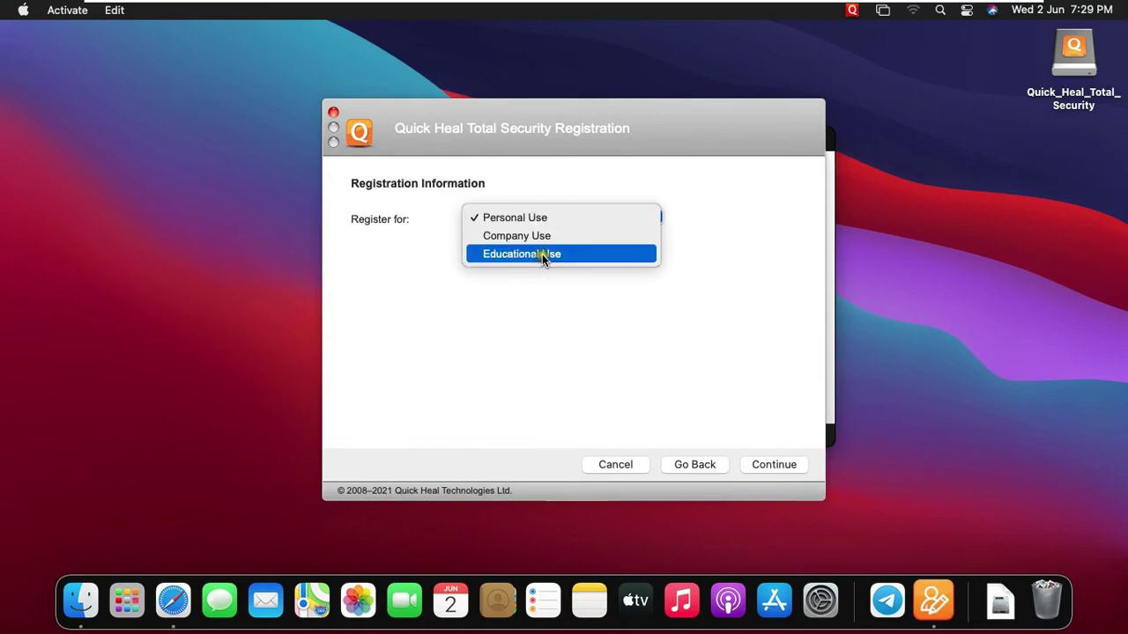
pyautogui.click(529, 246)
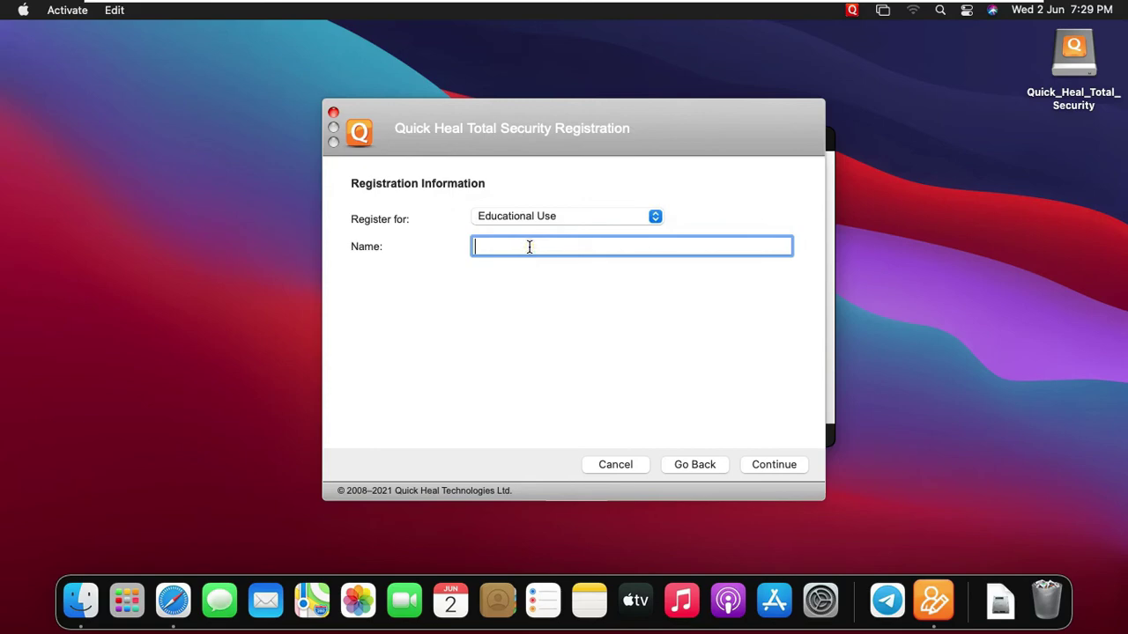
pyautogui.write('rau')
pyautogui.write('hu')
pyautogui.write('l')
pyautogui.click(775, 465)
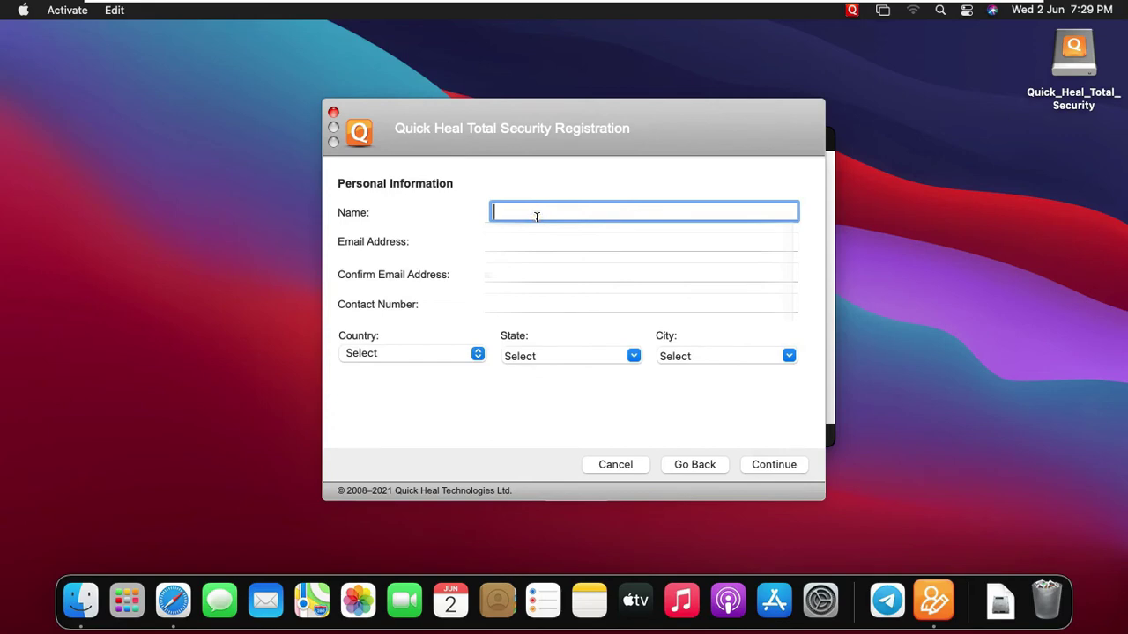
# Enter the registrant's name, e-mail address, confirmation e-mail and contact number
pyautogui.write('Rahul')
pyautogui.press('Tab')
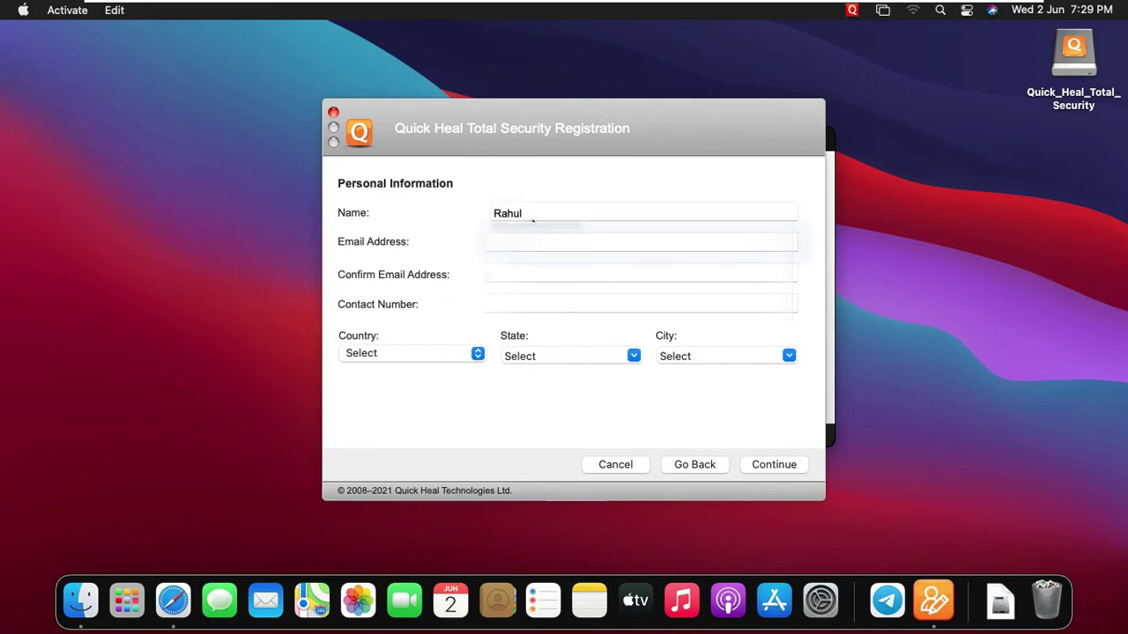
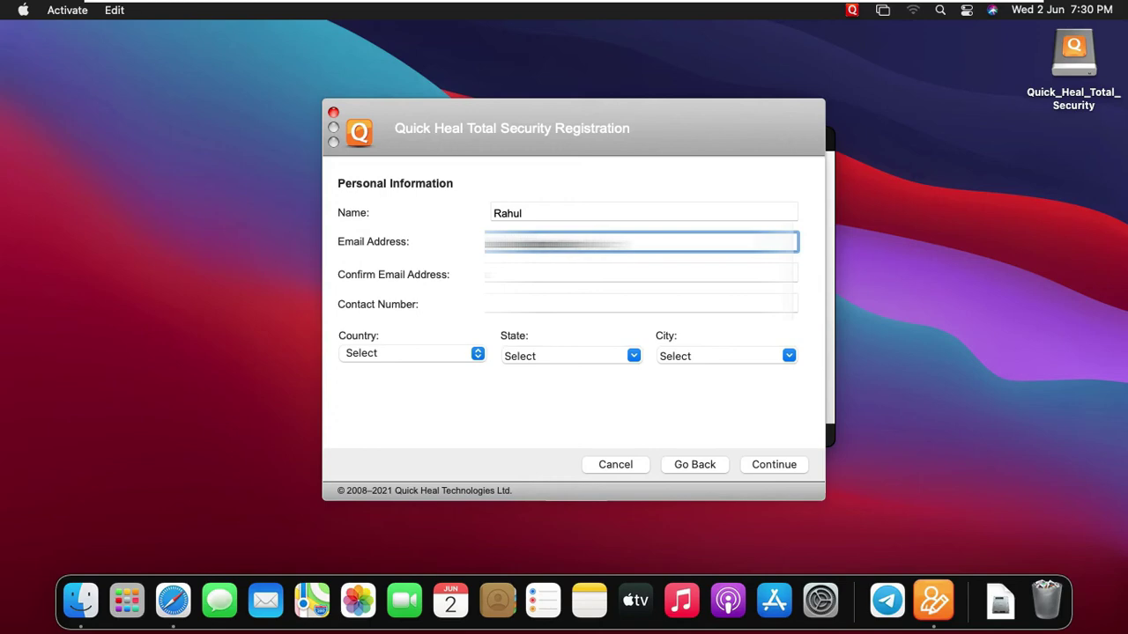
pyautogui.click(641, 274)
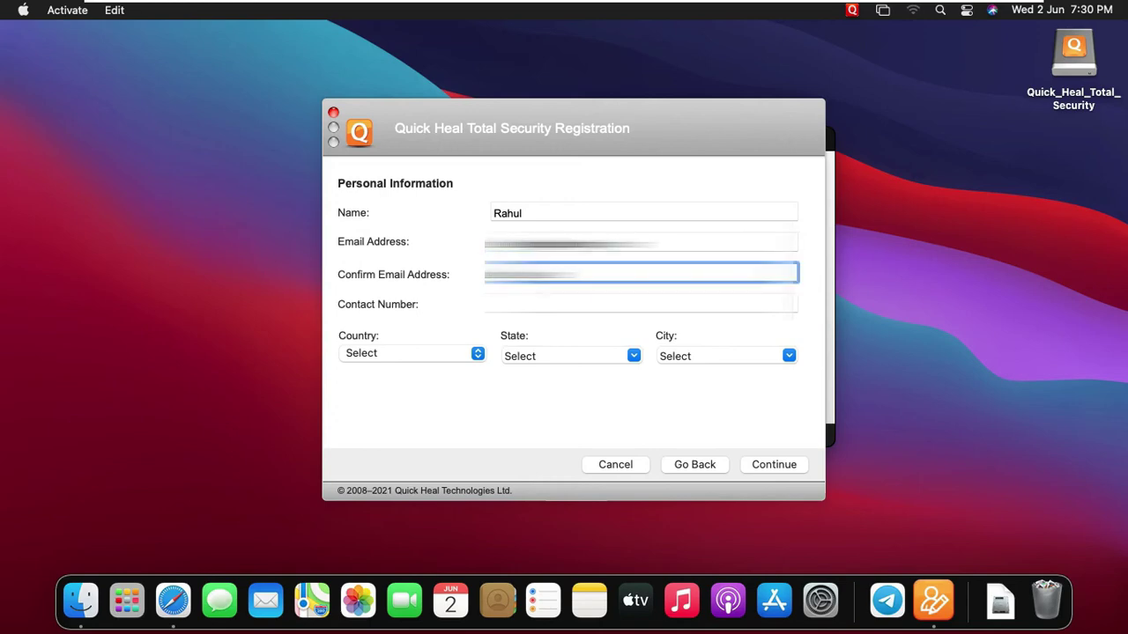
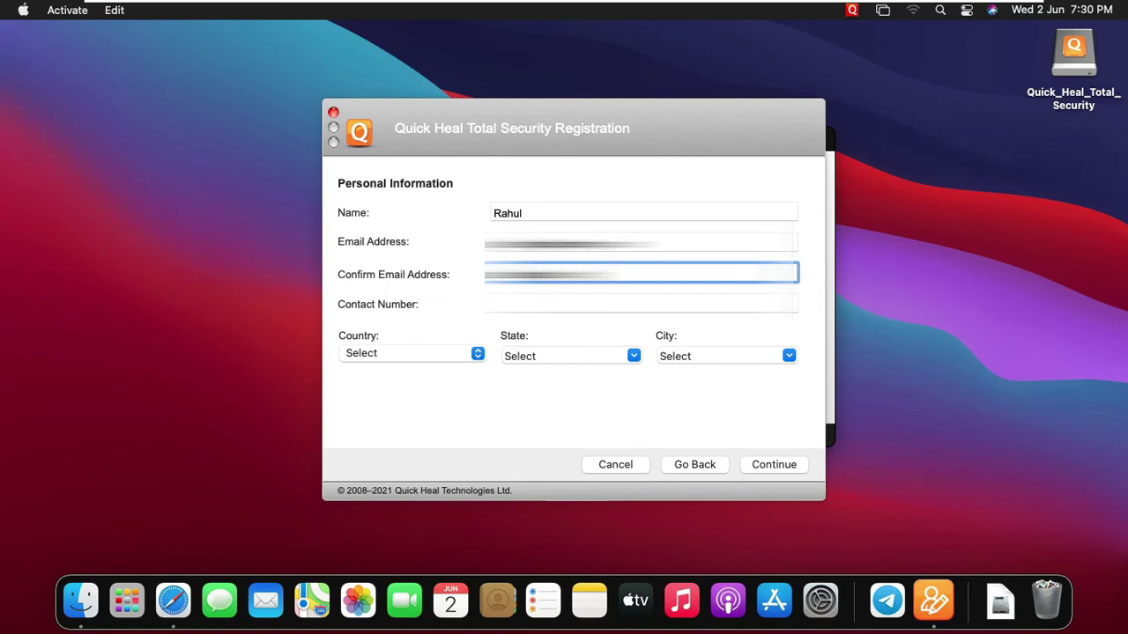
pyautogui.click(641, 304)
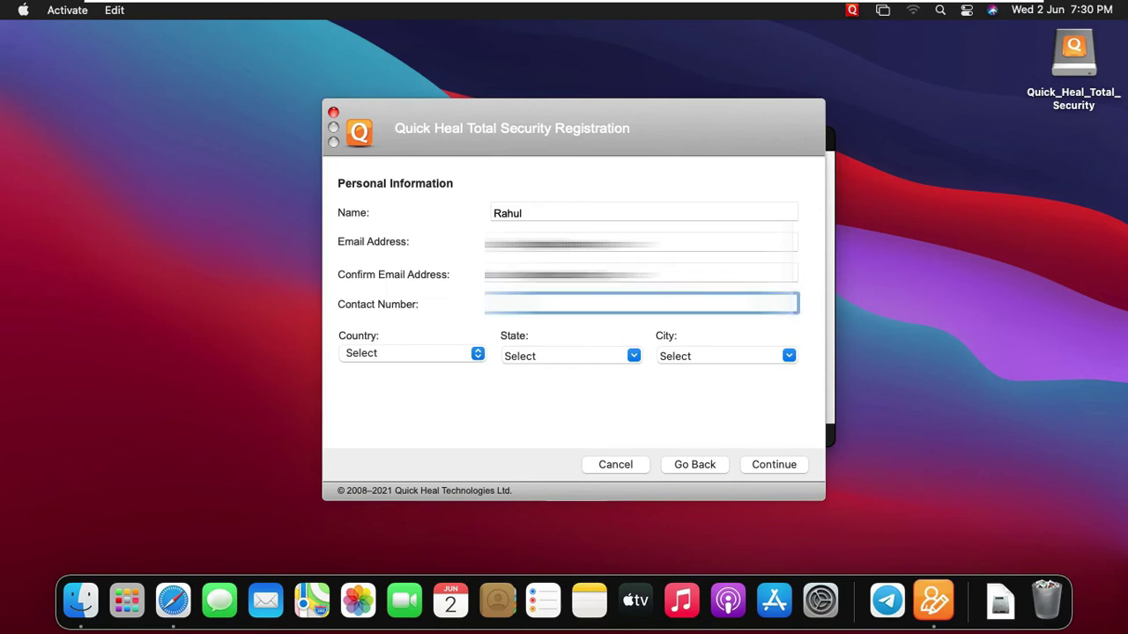
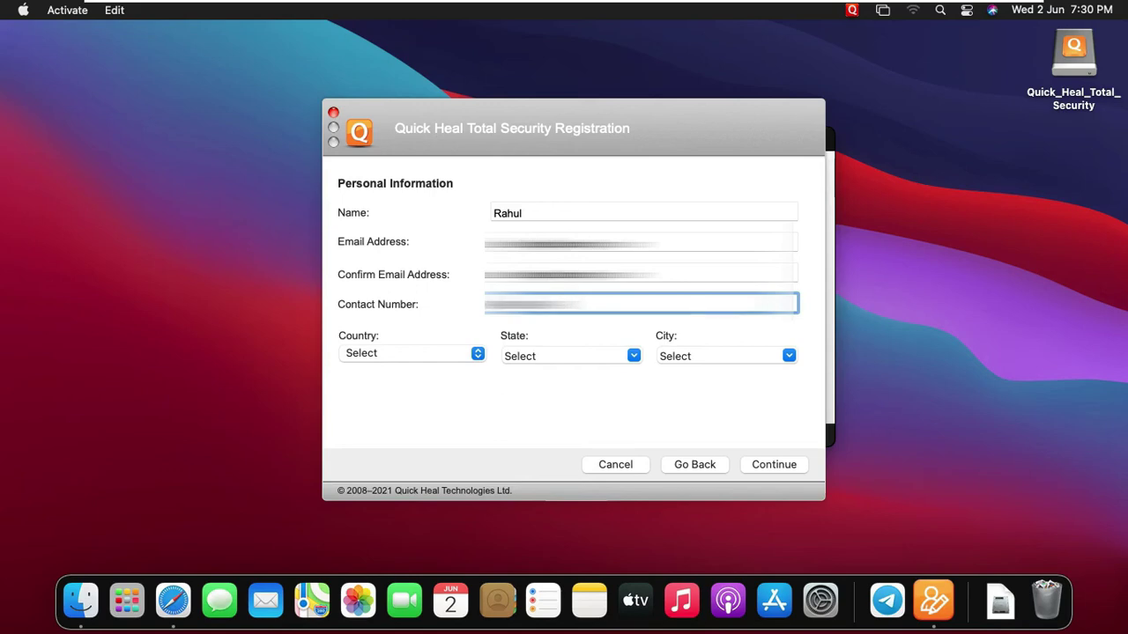
# Set Country to India, State and City to Delhi, and continue to the activation summary
pyautogui.click(354, 353)
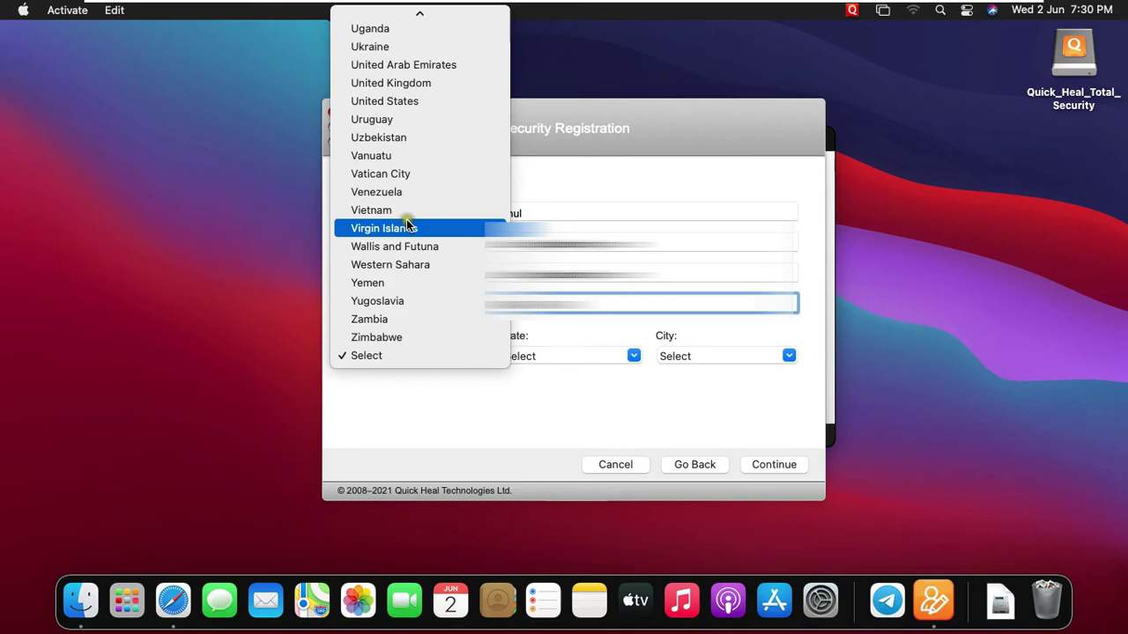
pyautogui.scroll(10, 415, 225)
pyautogui.click(385, 55)
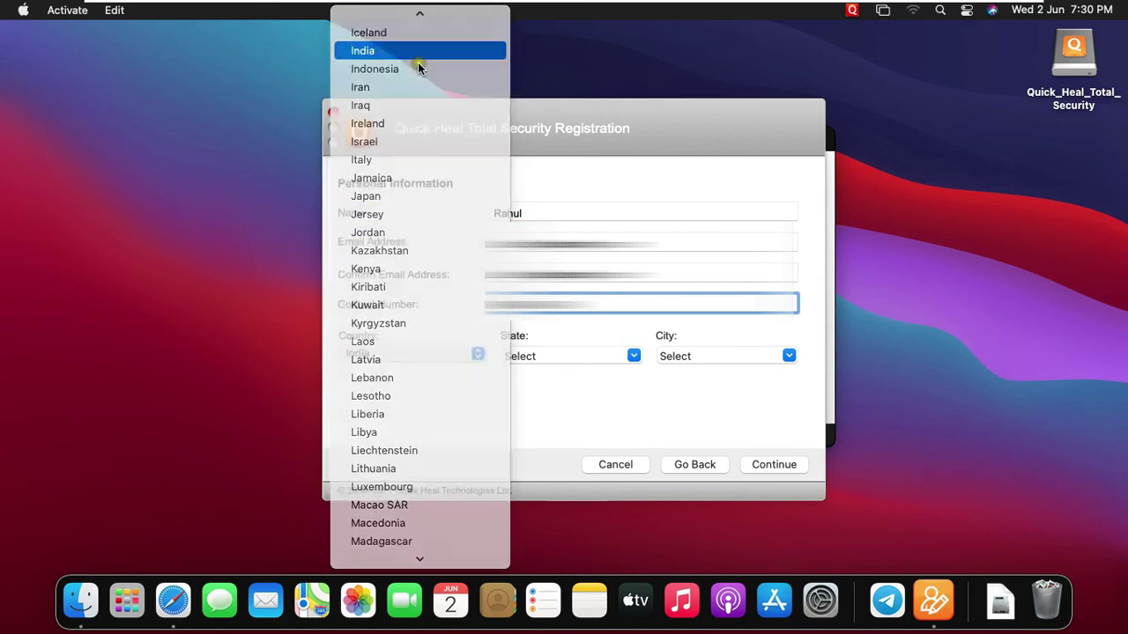
pyautogui.click(627, 356)
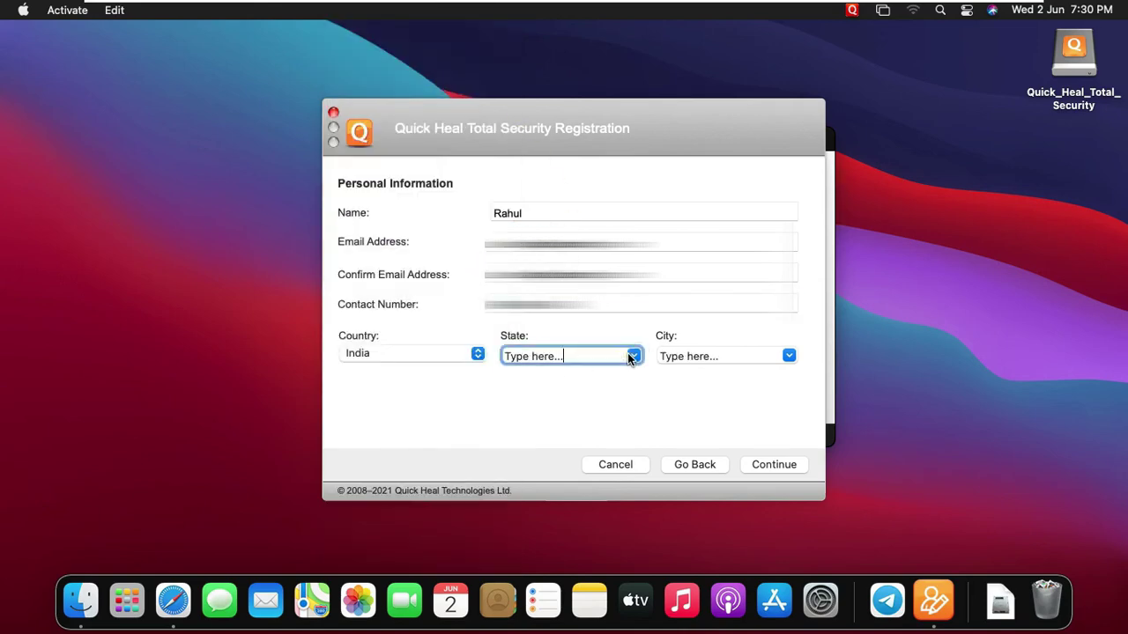
pyautogui.click(633, 356)
pyautogui.click(634, 357)
pyautogui.write('de')
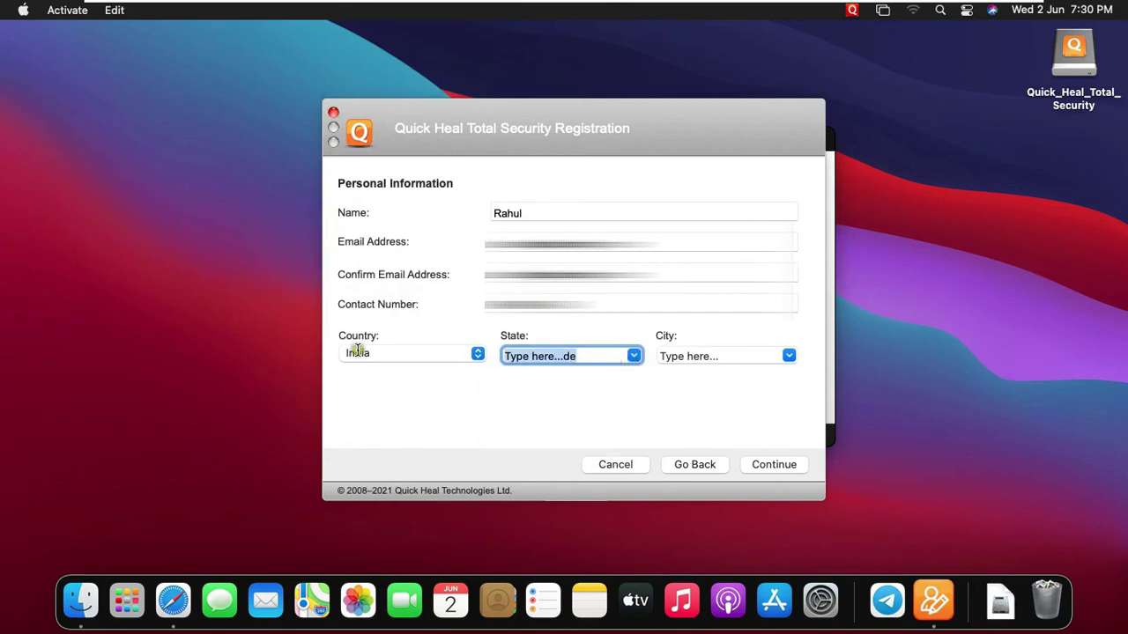
pyautogui.press('super+a')
pyautogui.write('Delhi')
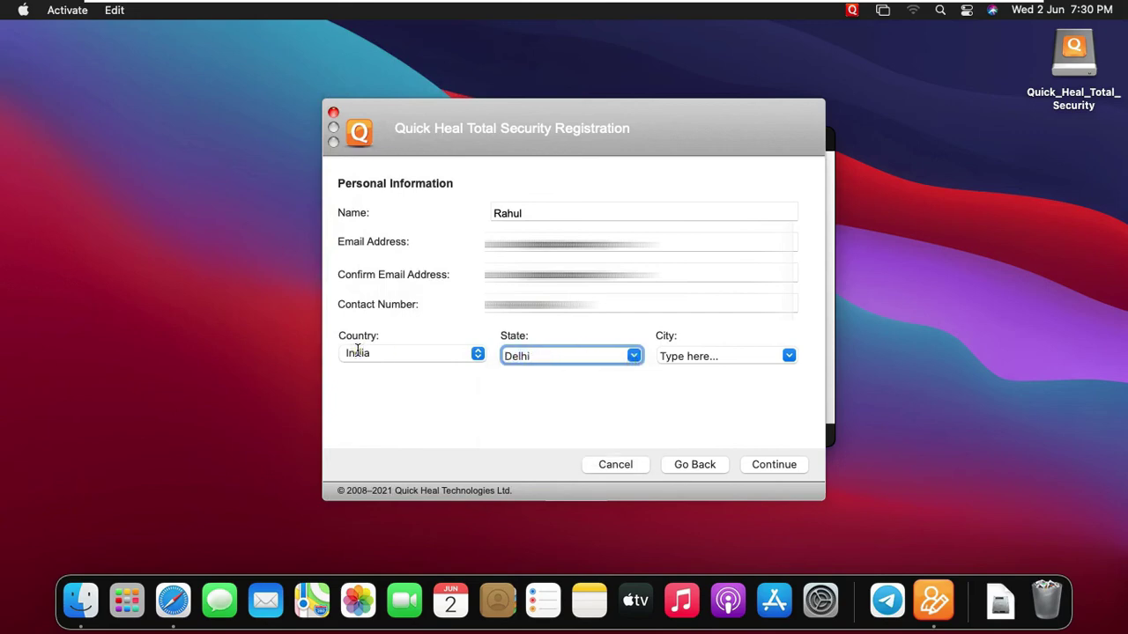
pyautogui.press('Tab')
pyautogui.write('Delhi')
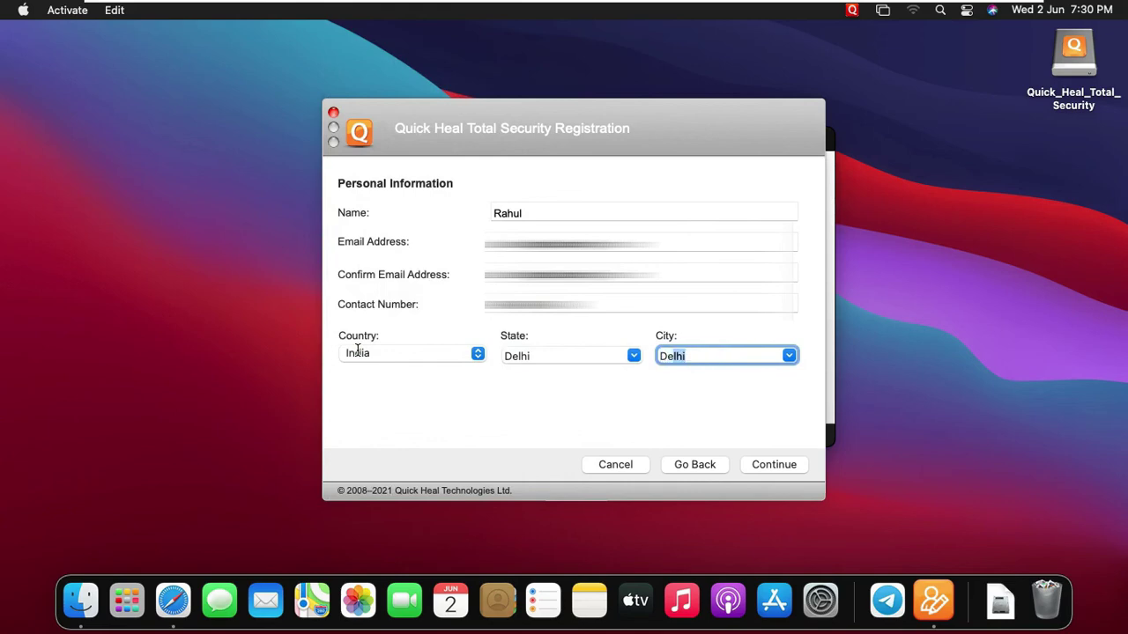
pyautogui.click(774, 464)
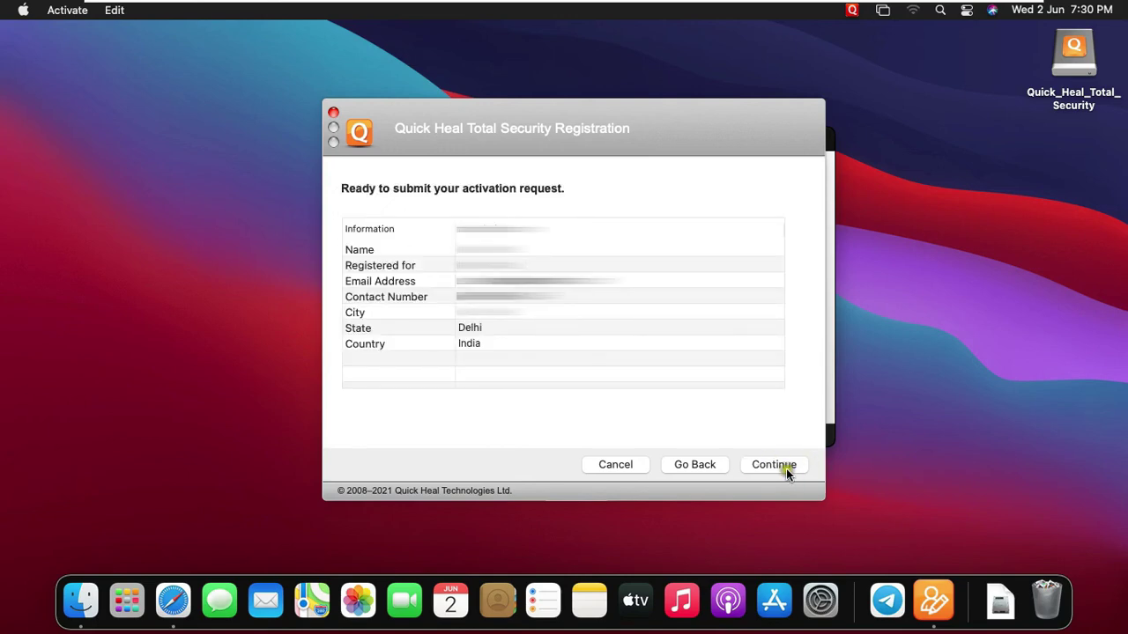
# Submit the activation request and finish once the licence is activated till July 2, 2021
pyautogui.click(781, 464)
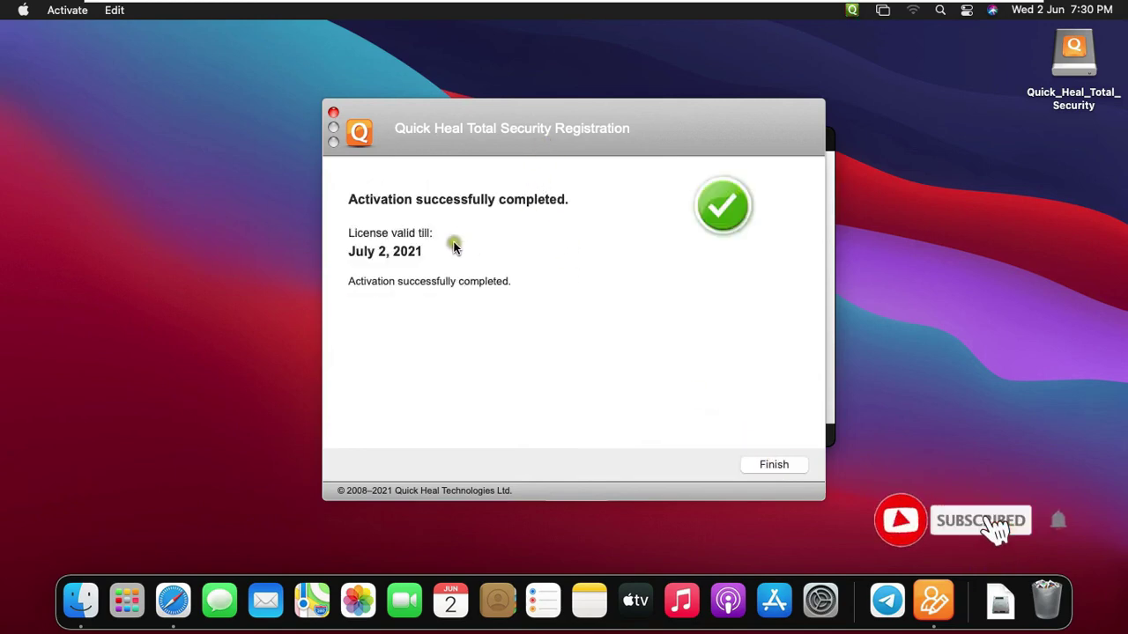
pyautogui.click(765, 465)
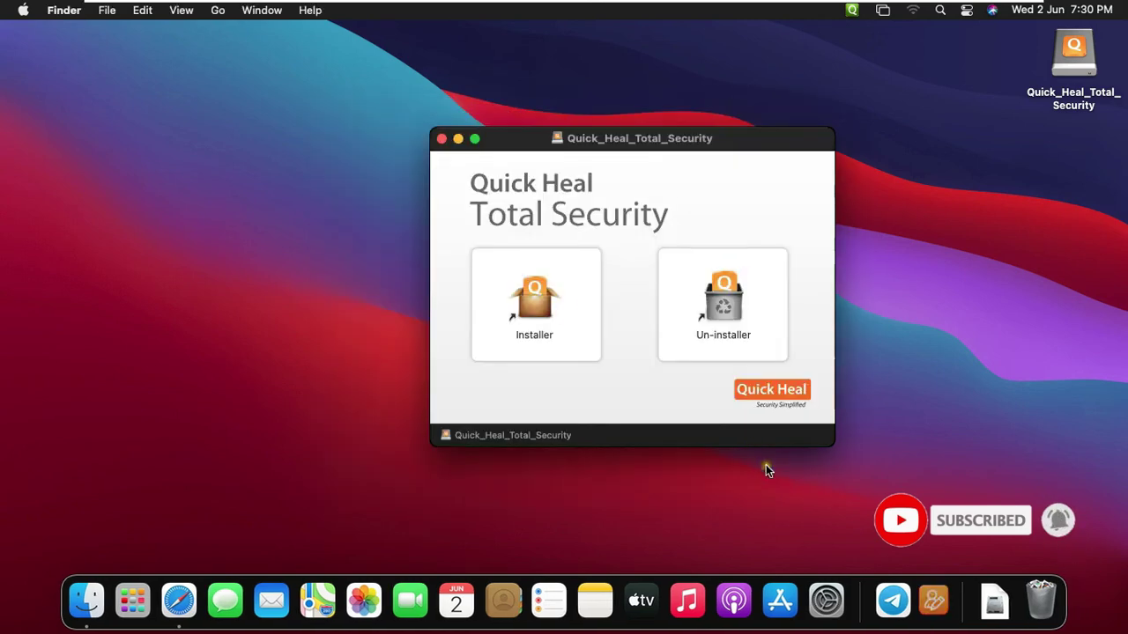
# Close the Quick_Heal_Total_Security disk window and eject its disk image from the desktop
pyautogui.click(443, 140)
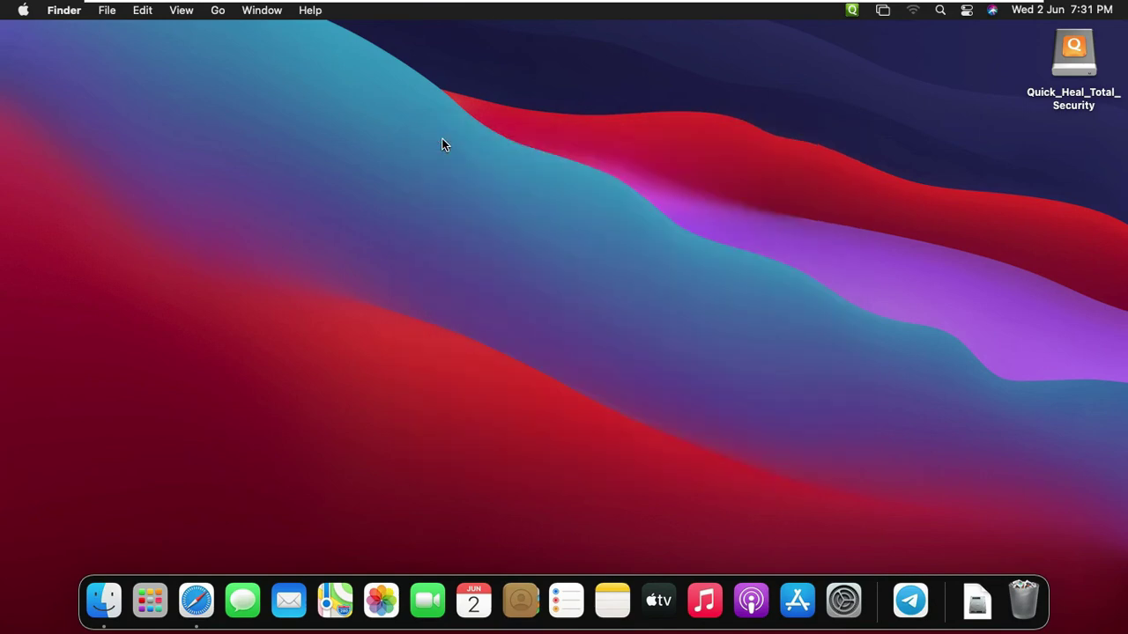
pyautogui.rightClick(1074, 63)
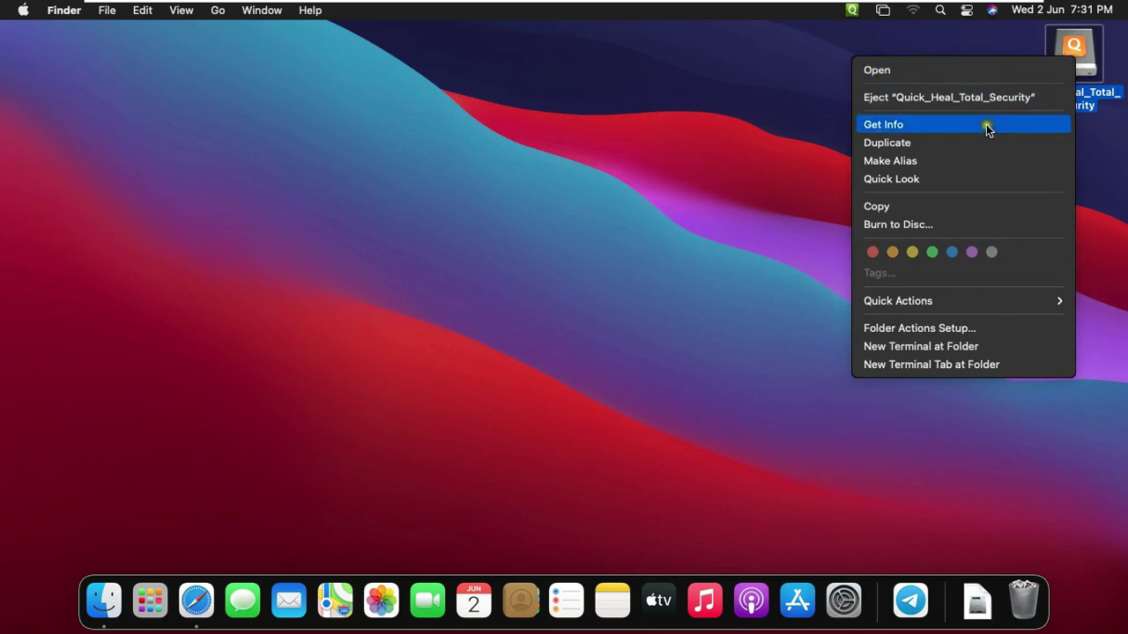
pyautogui.click(964, 102)
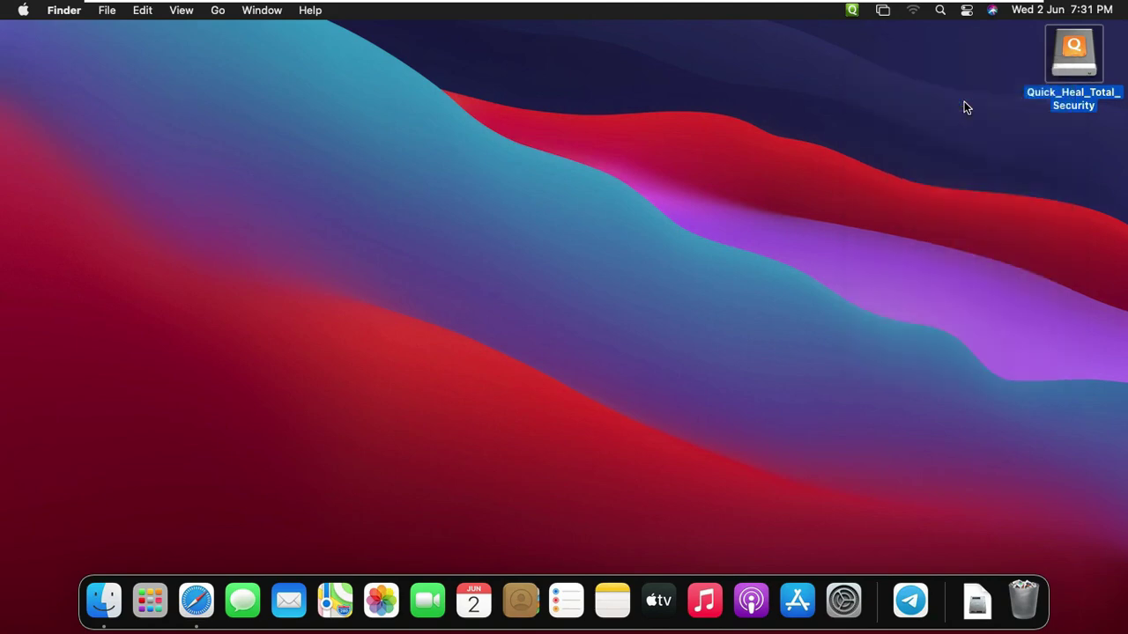
# Launch Quick Heal Total Security from the second page of Launchpad
pyautogui.click(159, 612)
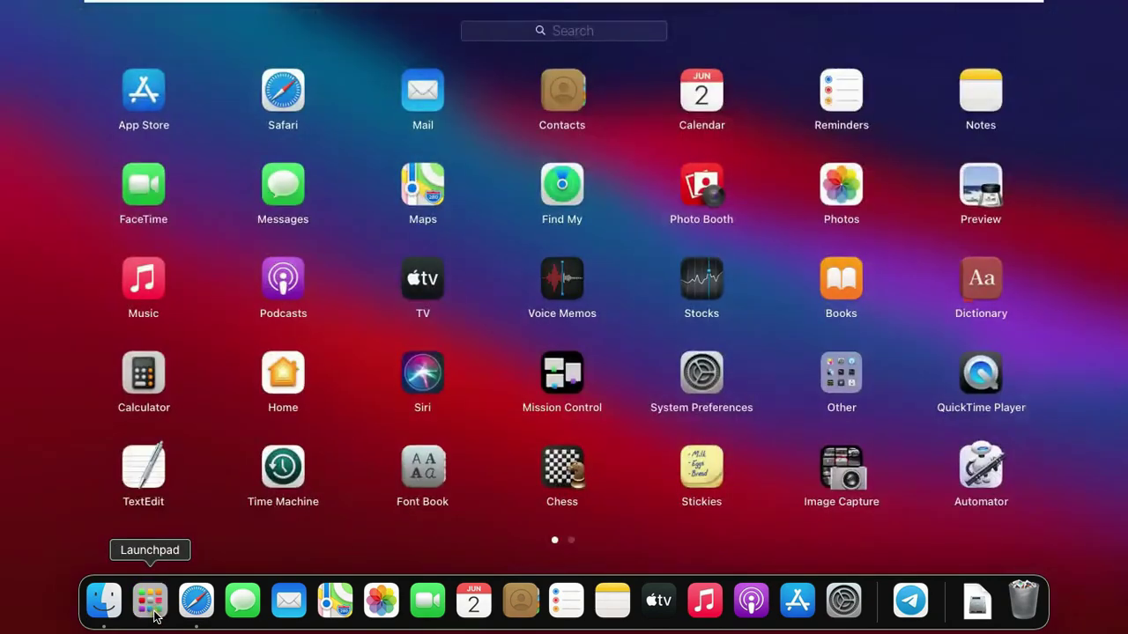
pyautogui.click(571, 541)
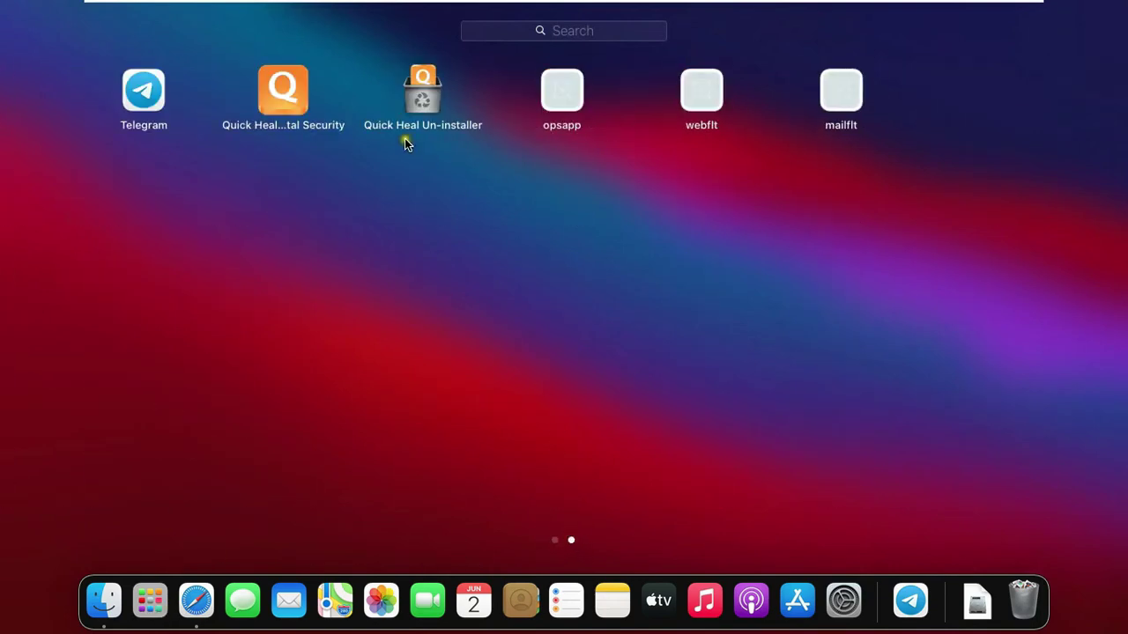
pyautogui.click(299, 100)
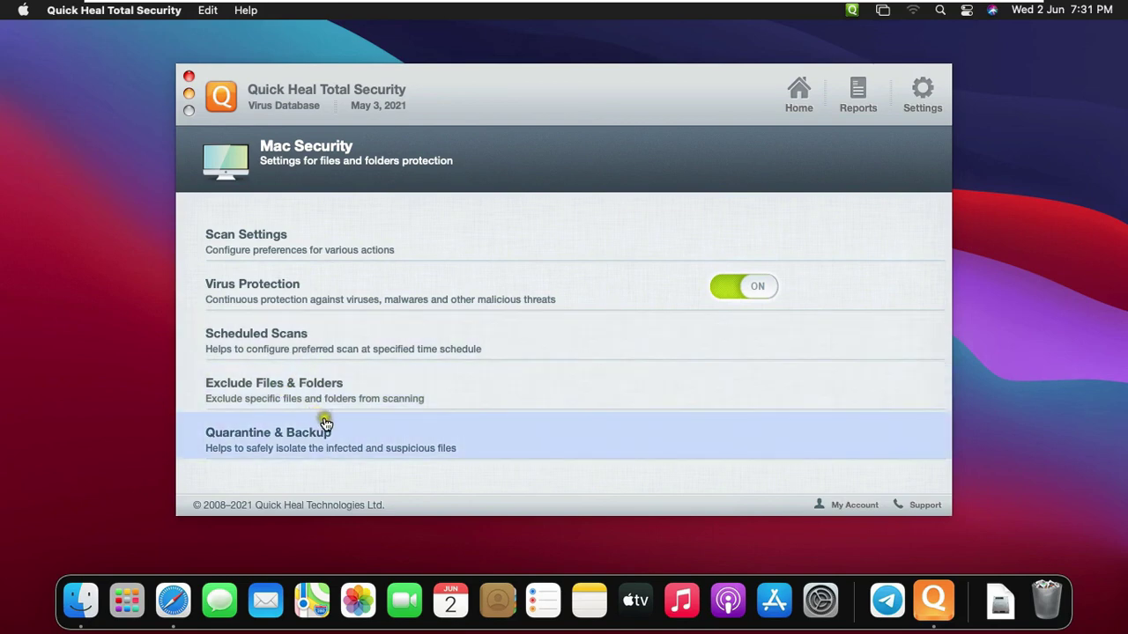
pyautogui.click(326, 438)
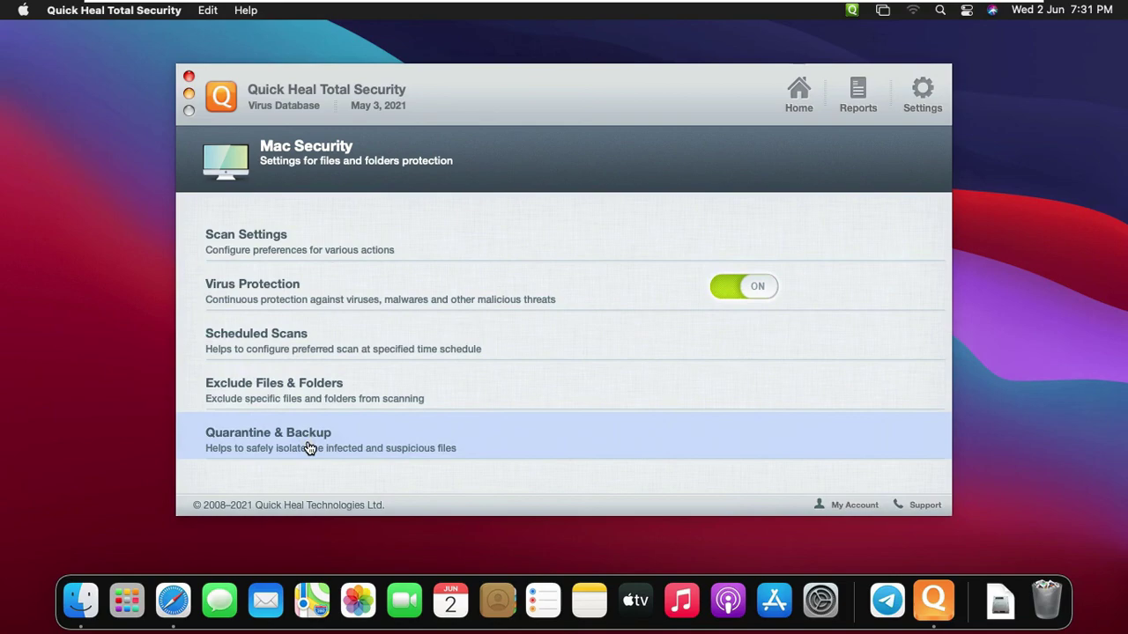